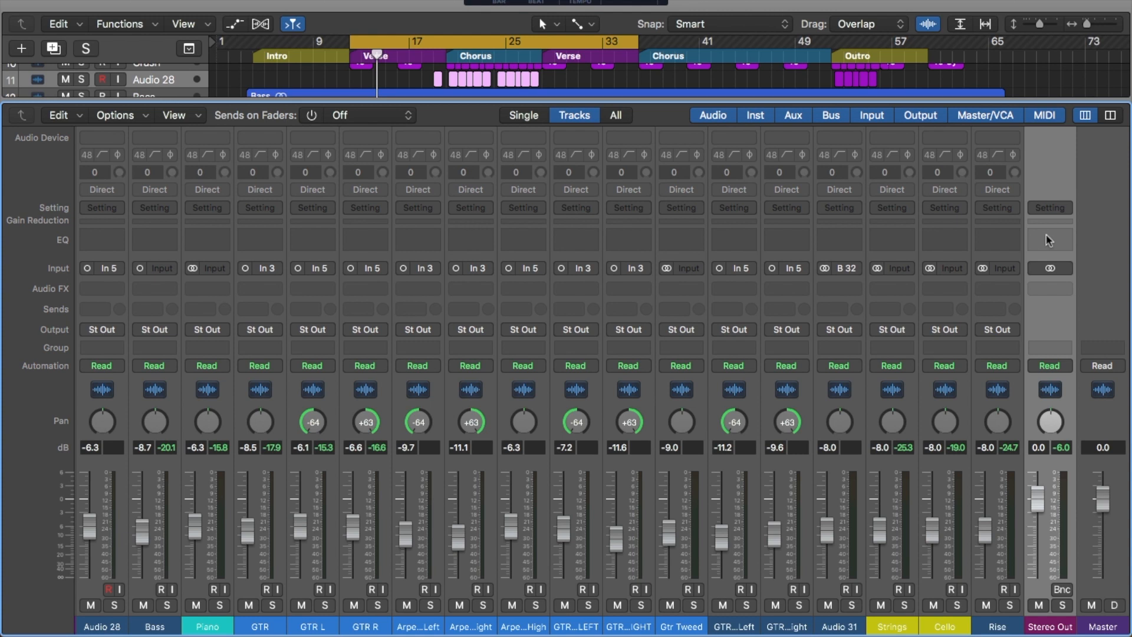
Insert a Channel EQ on the Stereo Out and enable its 20 Hz low cut while the song plays.
double_click(1048, 240)
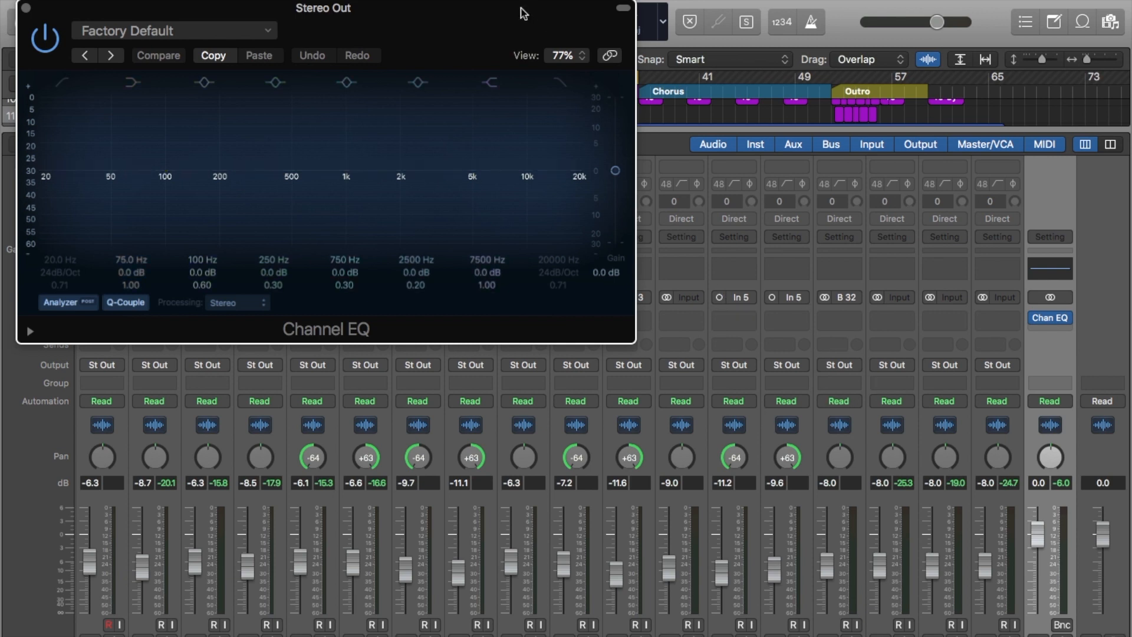
left_click_drag(523, 13, 665, 9)
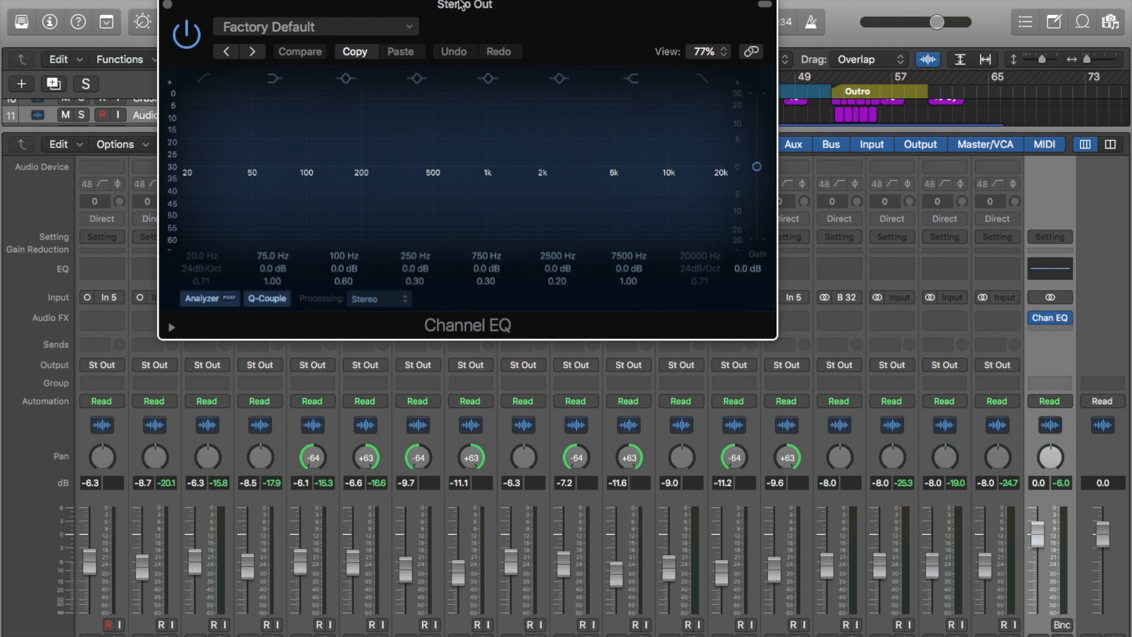
mouse_move(216, 67)
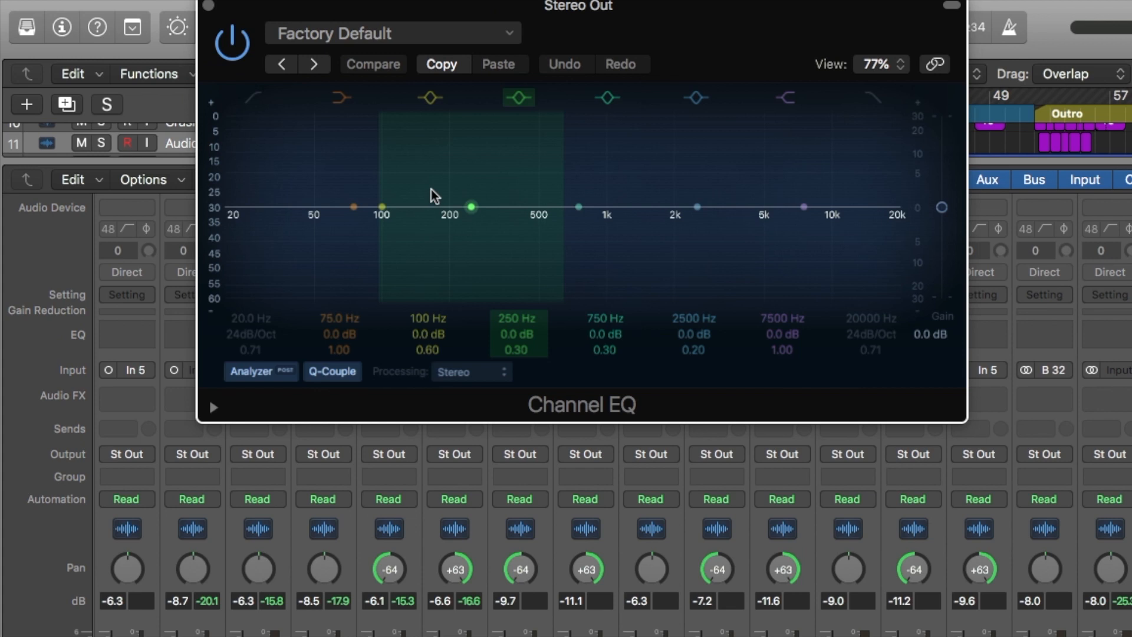
key("space")
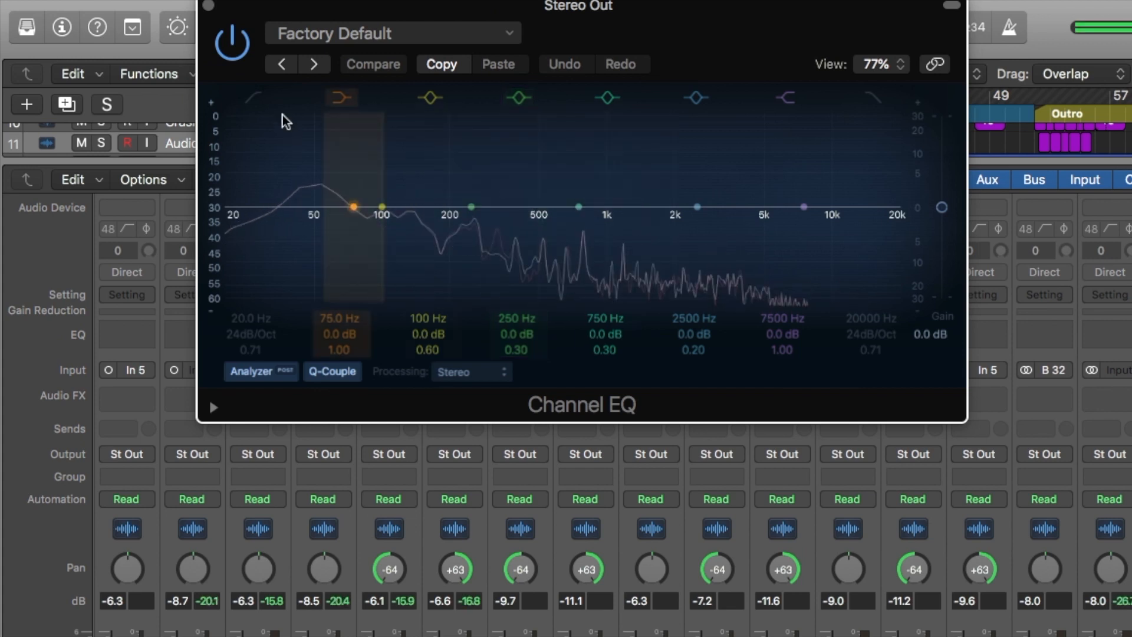
left_click(253, 98)
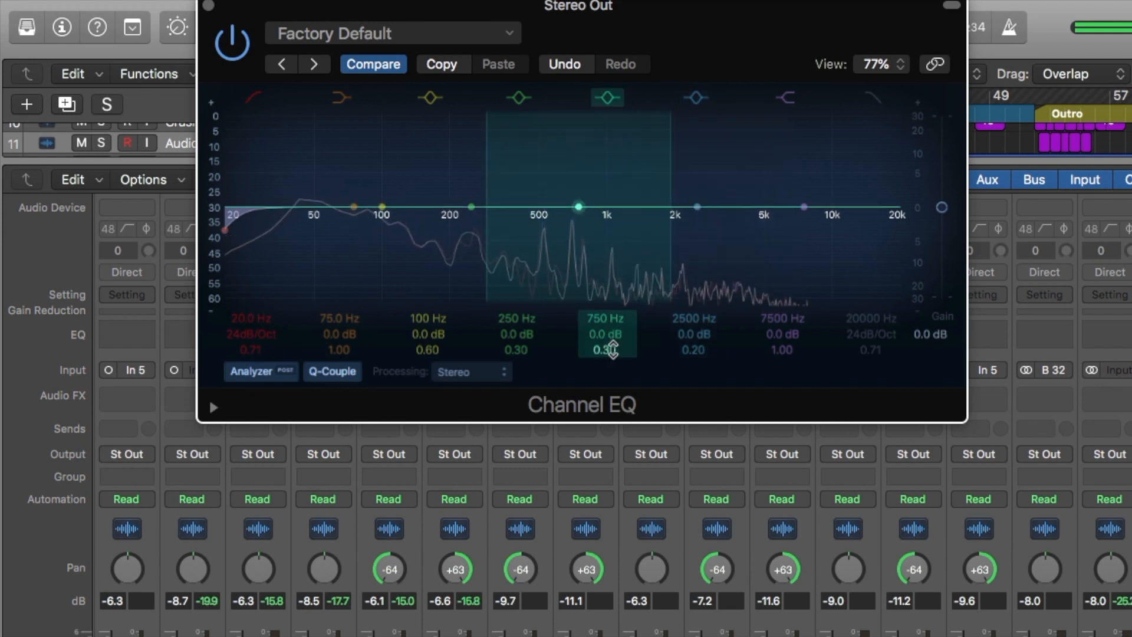
Cut 530 Hz by 2.0 dB with a Q of 2.20, and boost 100 Hz by 1.0 dB with a Q of 0.75.
mouse_move(613, 349)
left_mouse_down()
mouse_move(599, 304)
mouse_move(601, 337)
mouse_move(601, 320)
left_mouse_up()
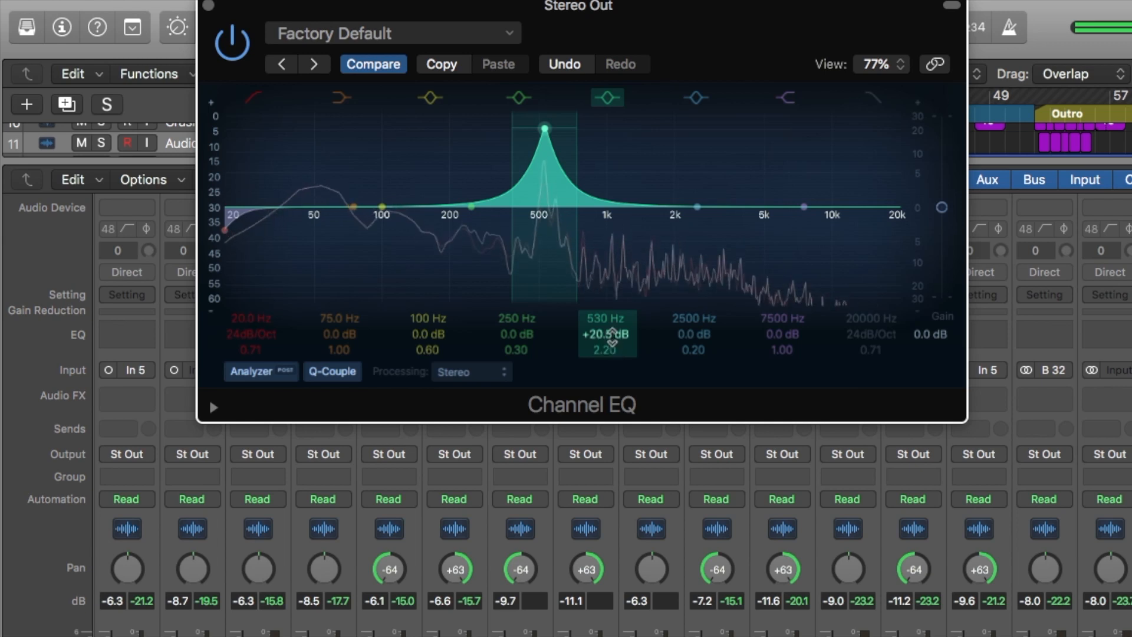
left_click_drag(612, 339, 612, 416)
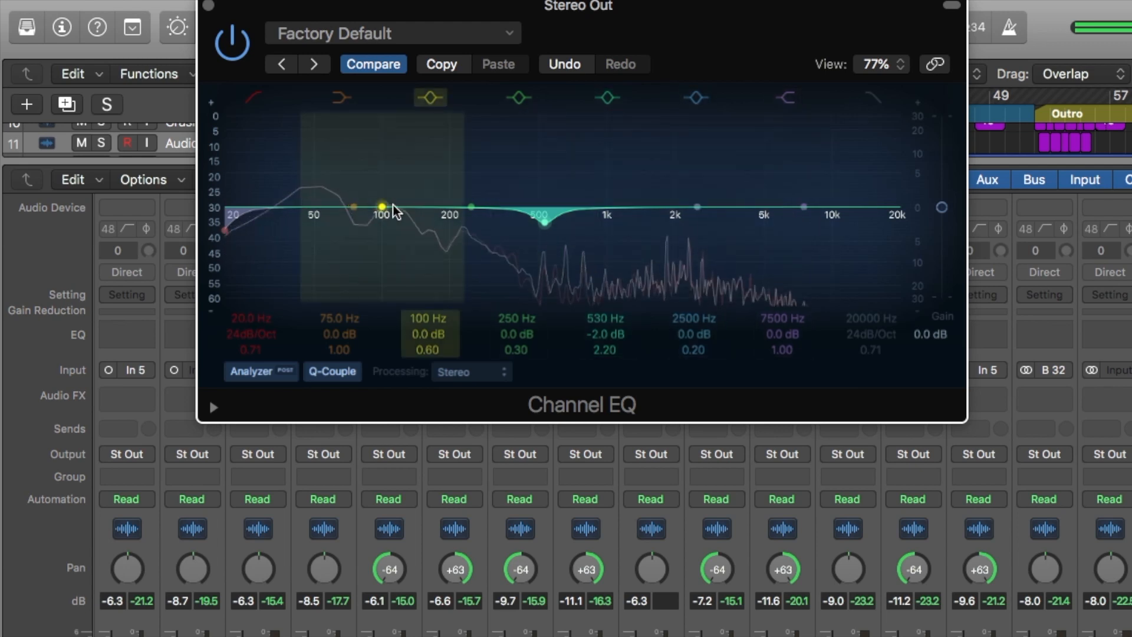
left_click_drag(382, 206, 382, 205)
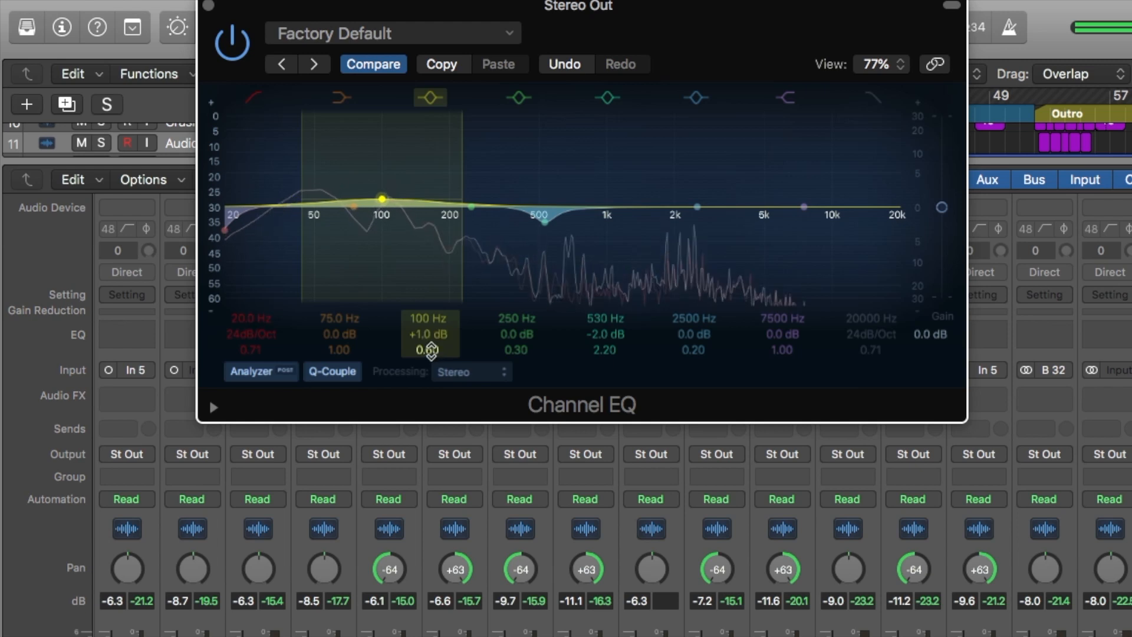
left_click_drag(431, 351, 431, 342)
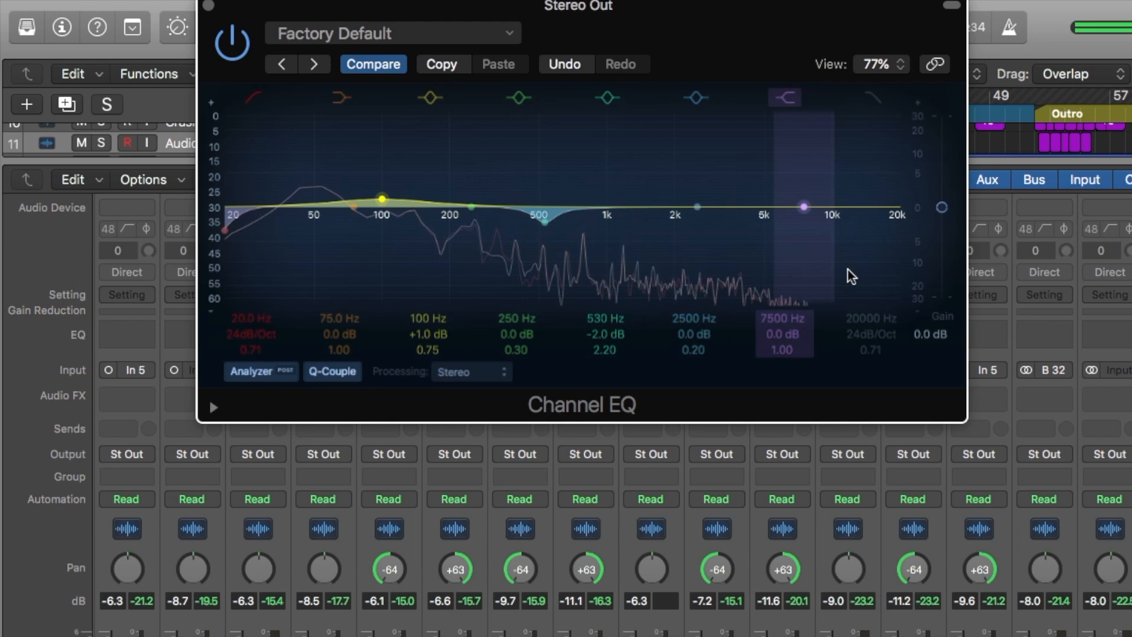
Enable the 20000 Hz high cut and set the high shelf to 5800 Hz, +2.5 dB with a Q of 1.30.
left_click(874, 98)
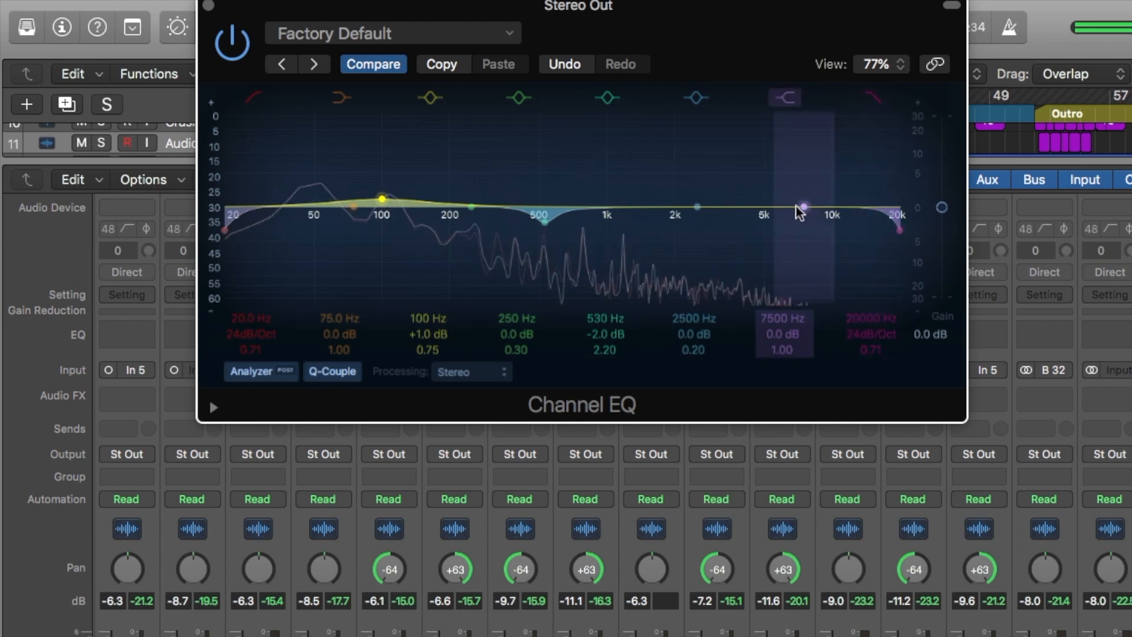
left_click_drag(803, 210, 788, 208)
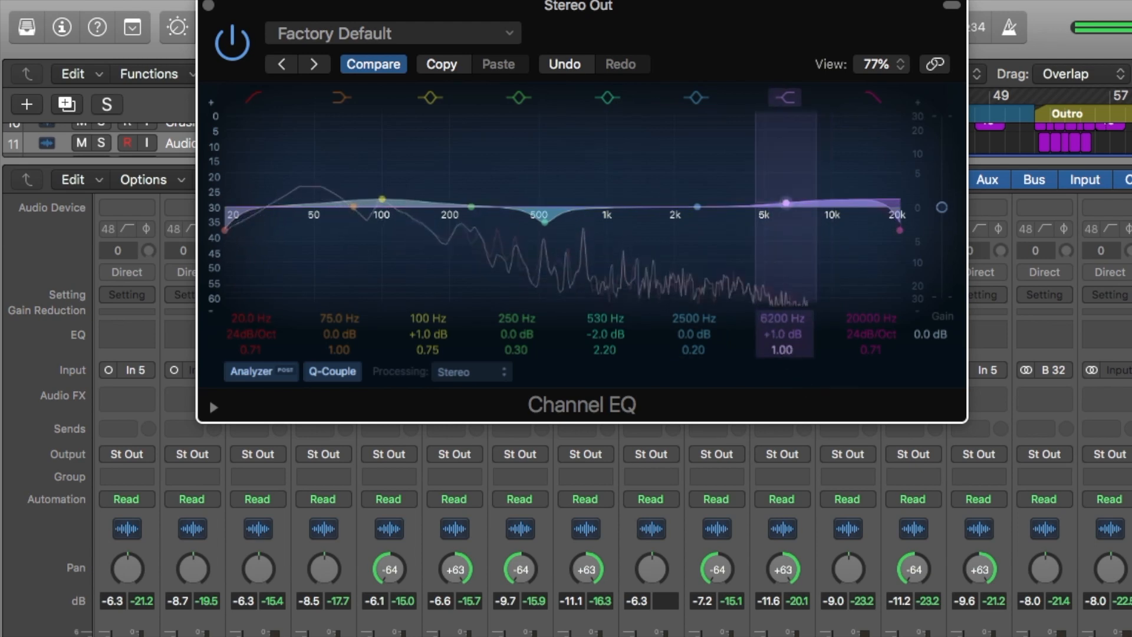
left_click_drag(782, 350, 782, 342)
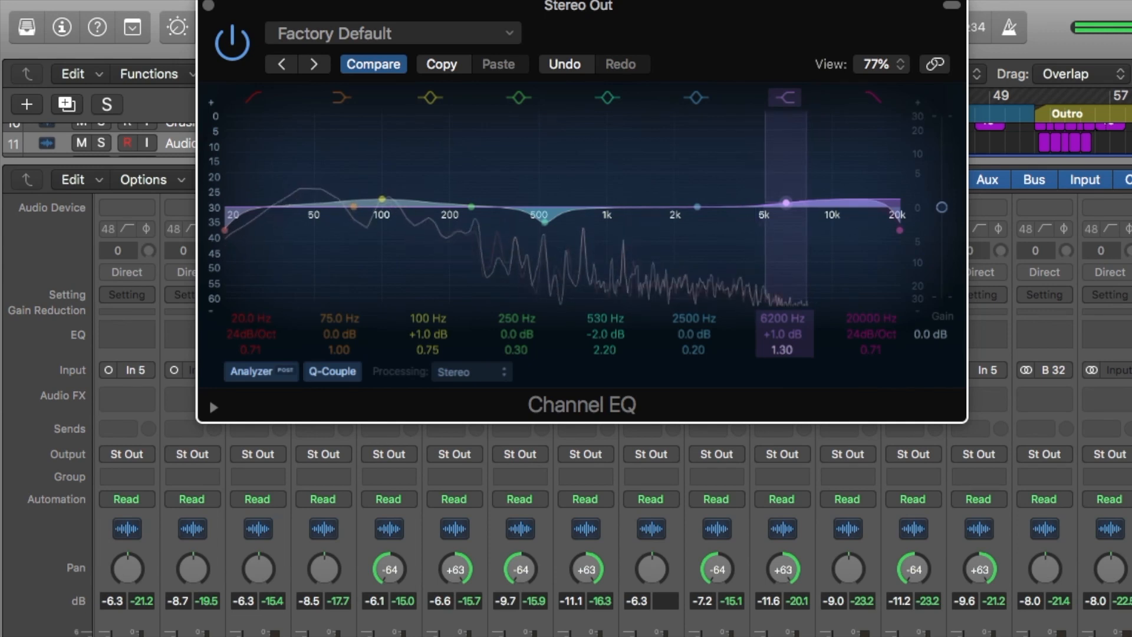
left_click(233, 34)
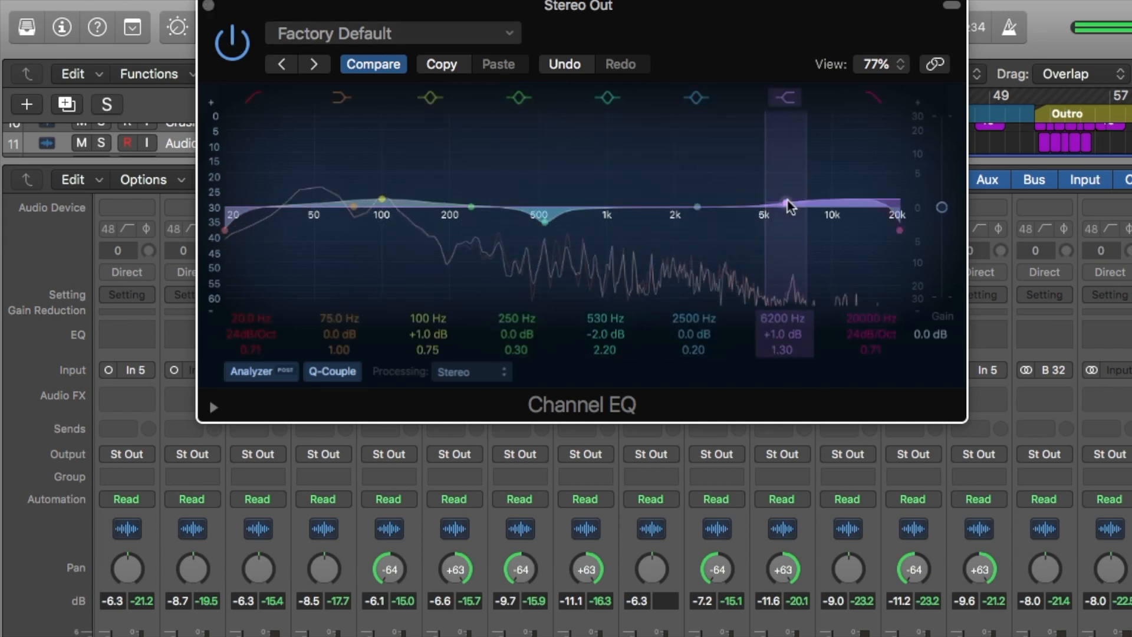
left_click_drag(788, 209, 778, 196)
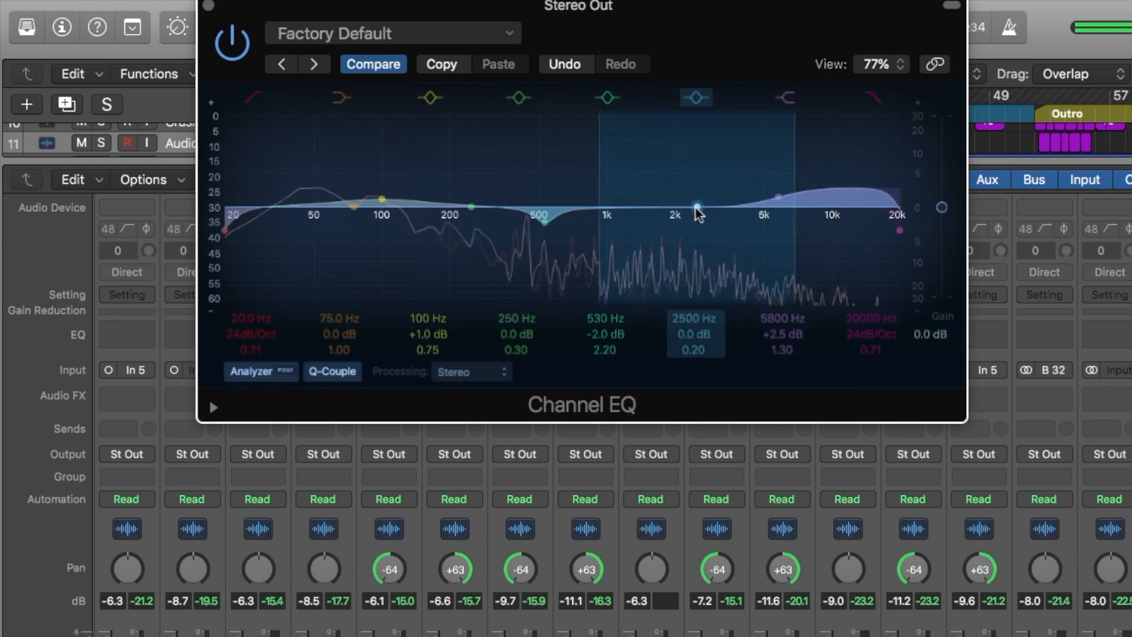
Sweep the 2500 Hz band with a narrow boost, and settle it at 1740 Hz, -1.0 dB with a Q of 2.80.
left_click_drag(701, 349, 695, 292)
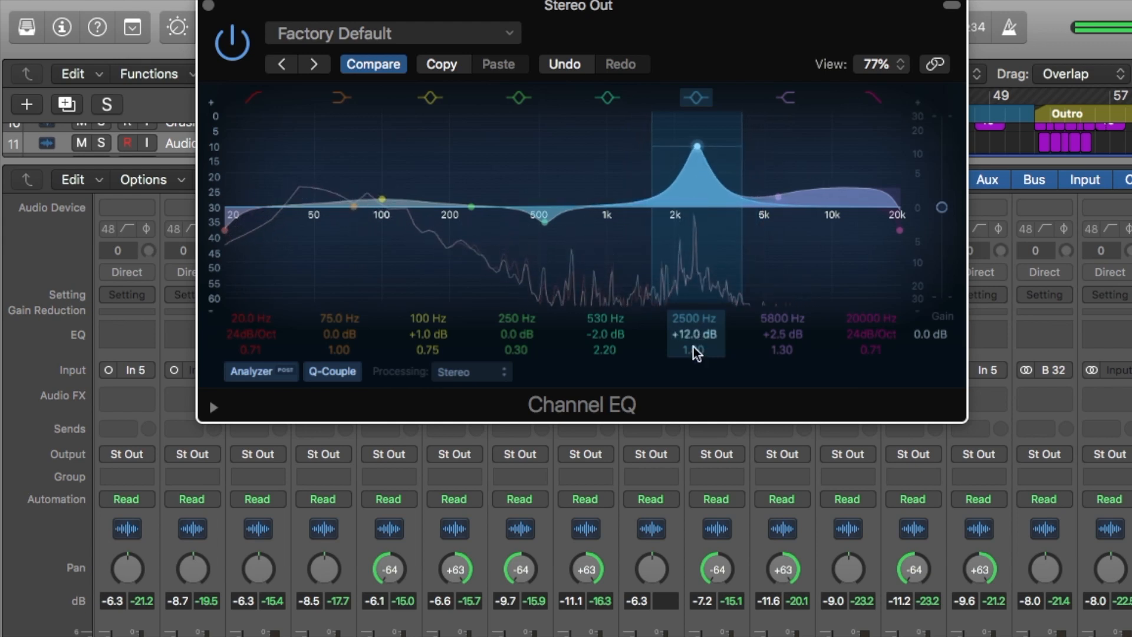
mouse_move(695, 348)
left_mouse_down()
mouse_move(693, 304)
mouse_move(694, 375)
mouse_move(701, 350)
left_mouse_up()
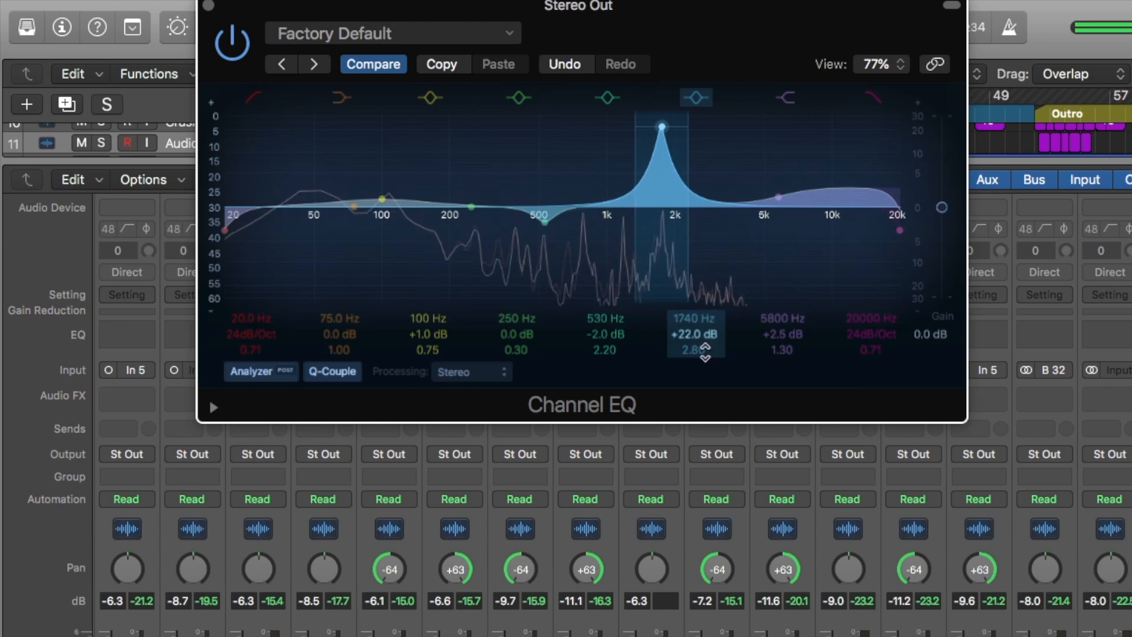
double_click(701, 351)
left_click_drag(701, 333, 700, 399)
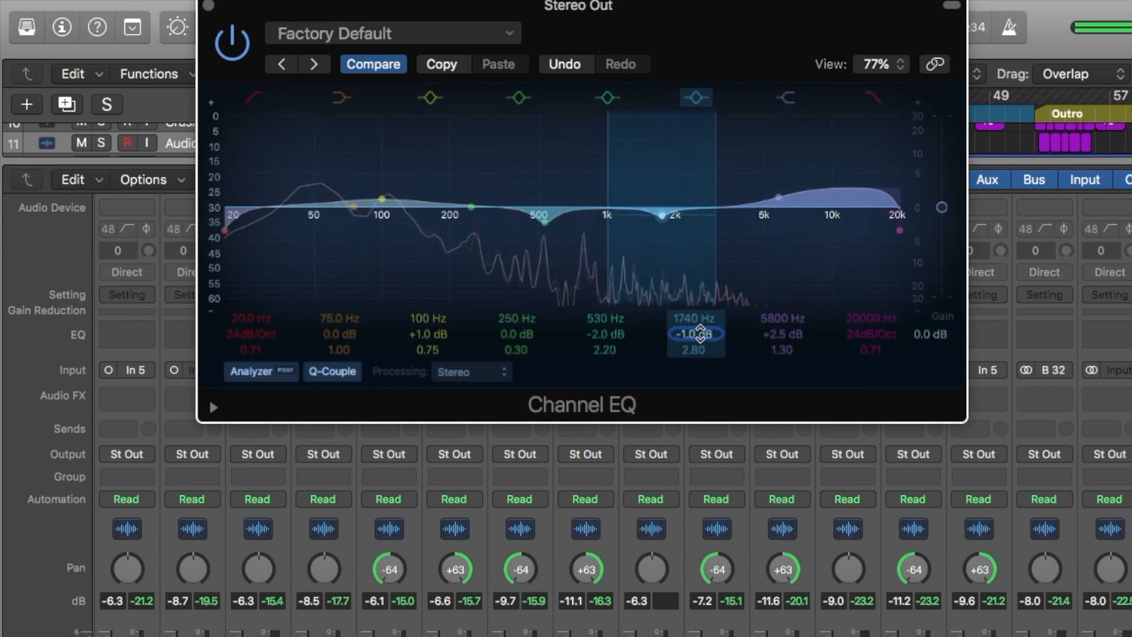
Compare the mix with the Channel EQ bypassed and active, and close the EQ window.
left_click(224, 46)
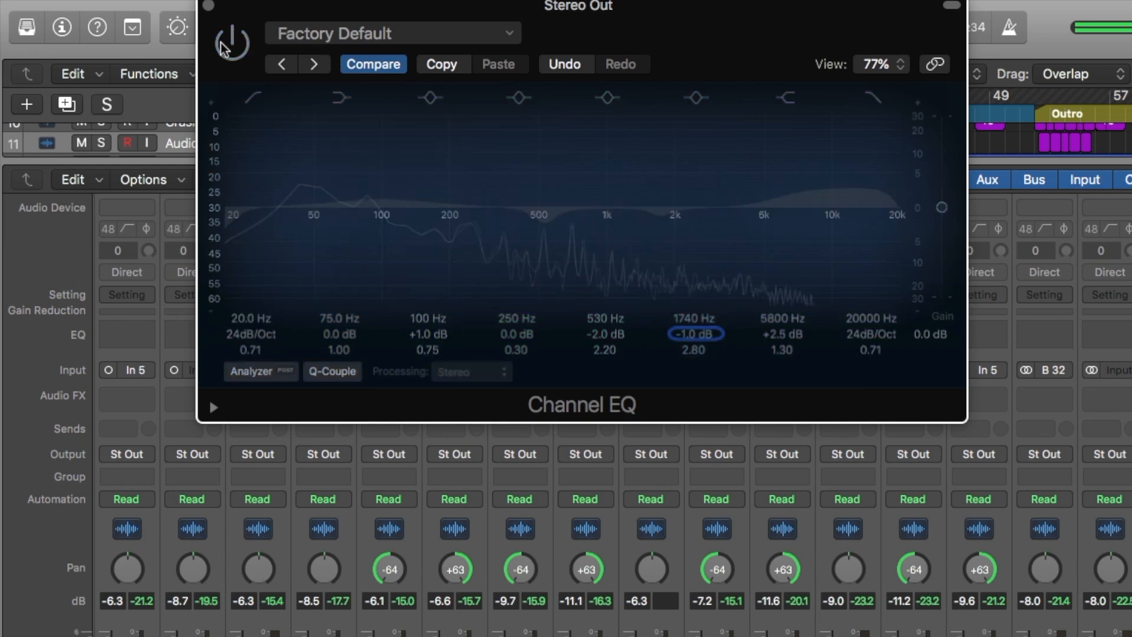
left_click(224, 46)
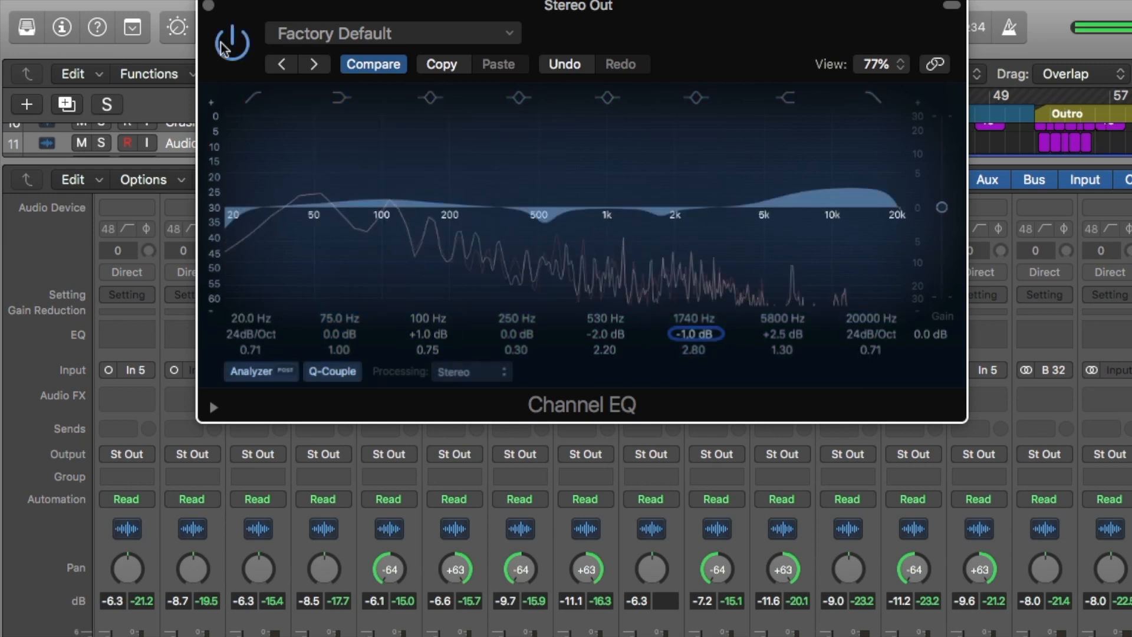
left_click(224, 46)
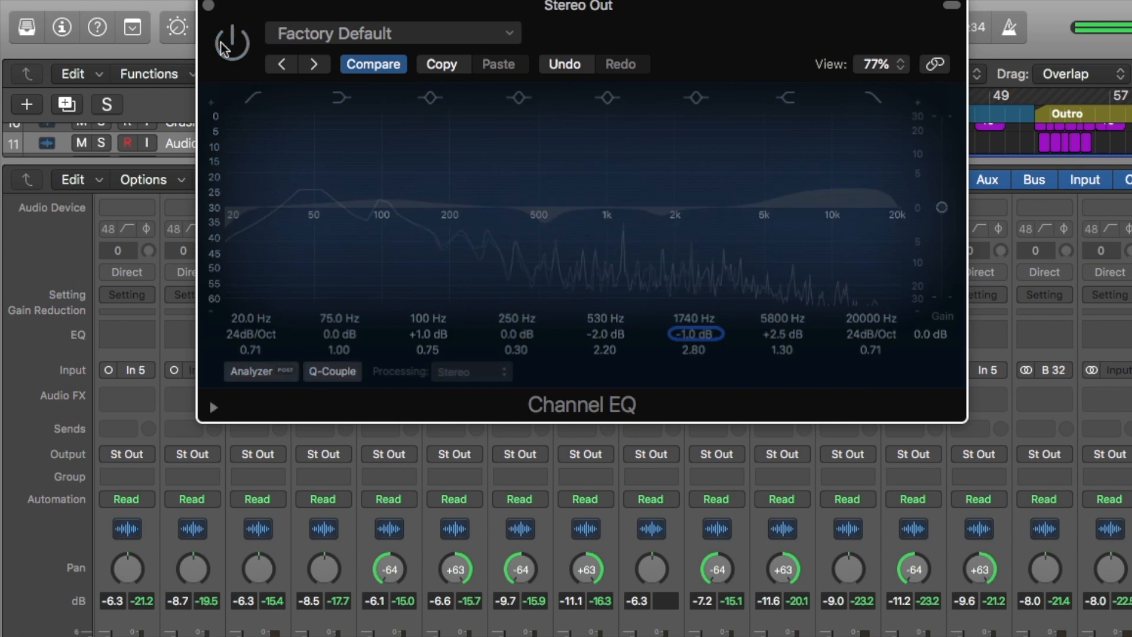
left_click(224, 46)
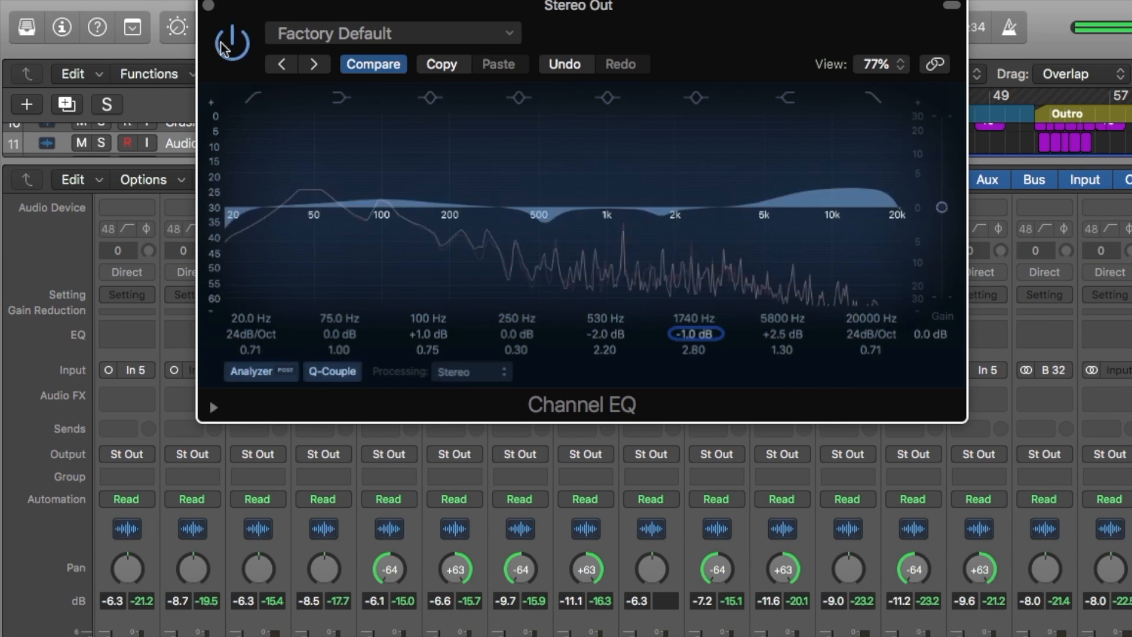
left_click(208, 5)
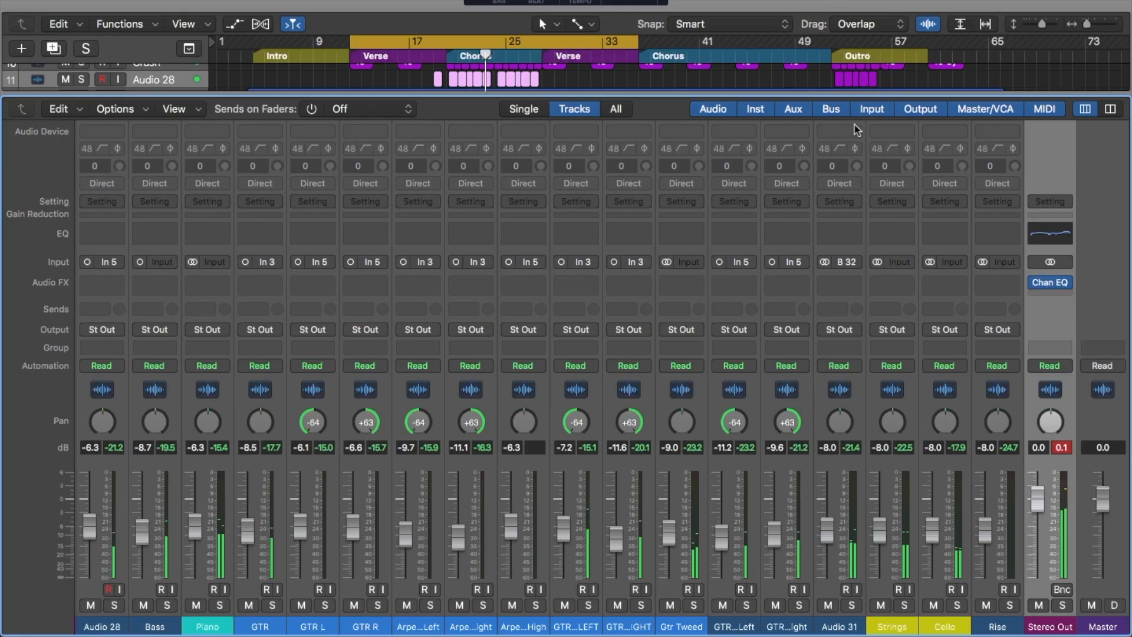
Reset the mixer's peak level readings and insert a Compressor after the Channel EQ on the Stereo Out.
left_click(1063, 450)
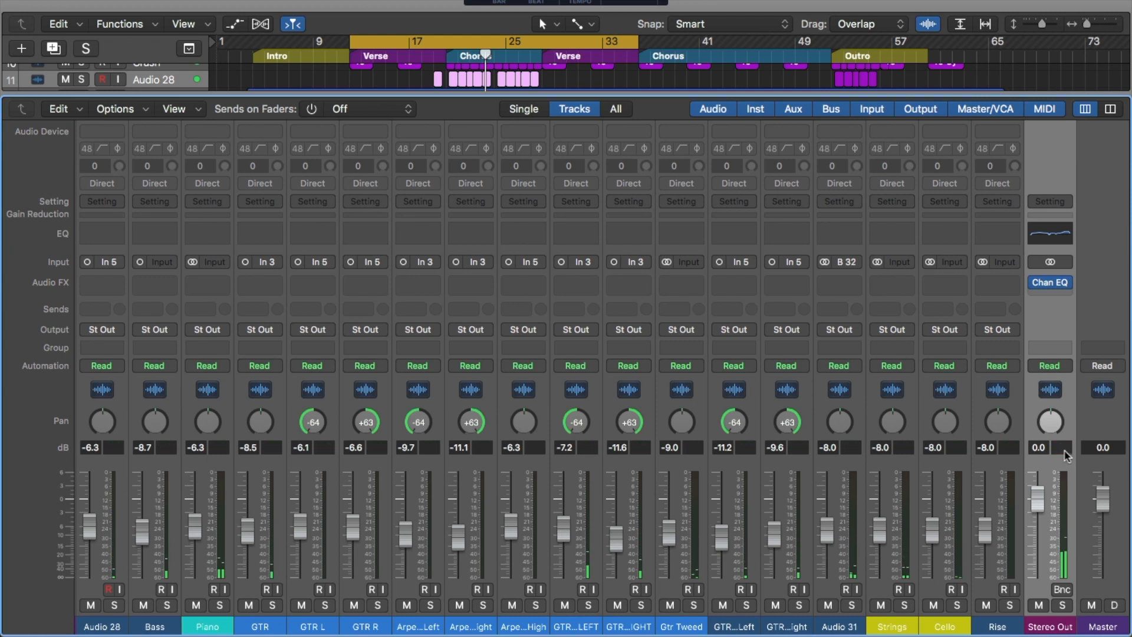
left_click(1053, 296)
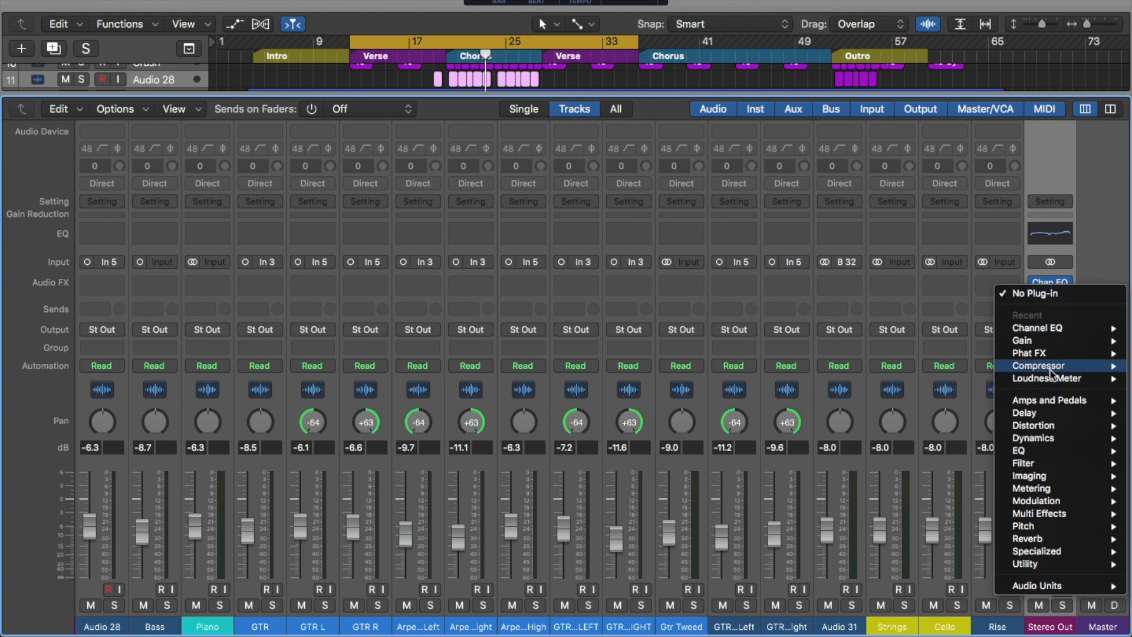
mouse_move(1050, 367)
left_click(959, 368)
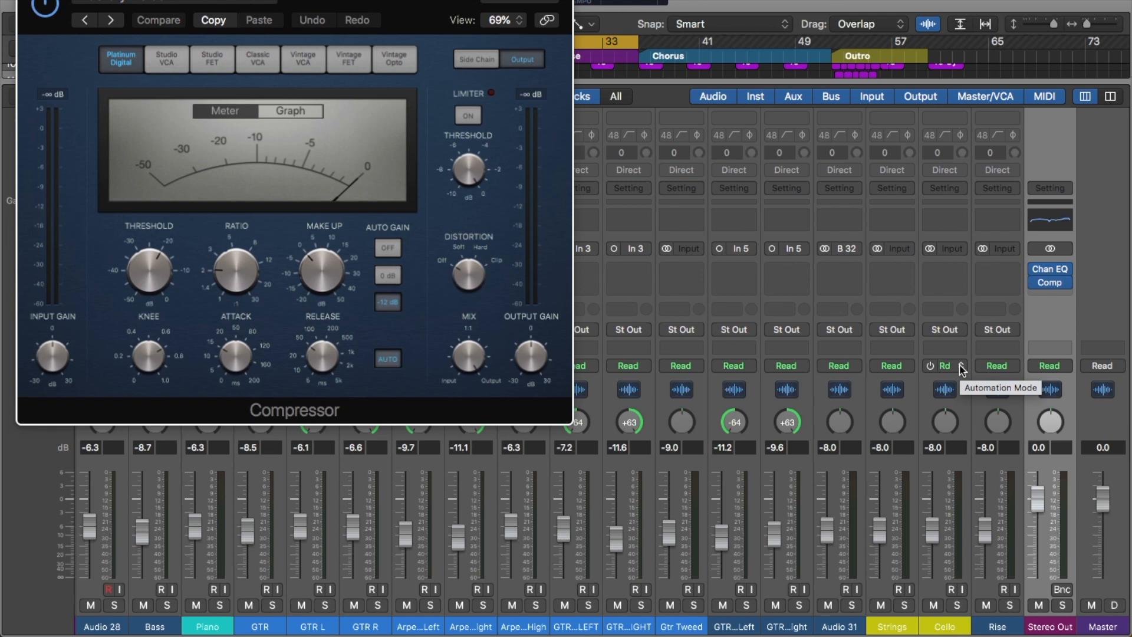
Play the song, set the compressor's attack to 10 ms and adjust its ratio and release.
key("space")
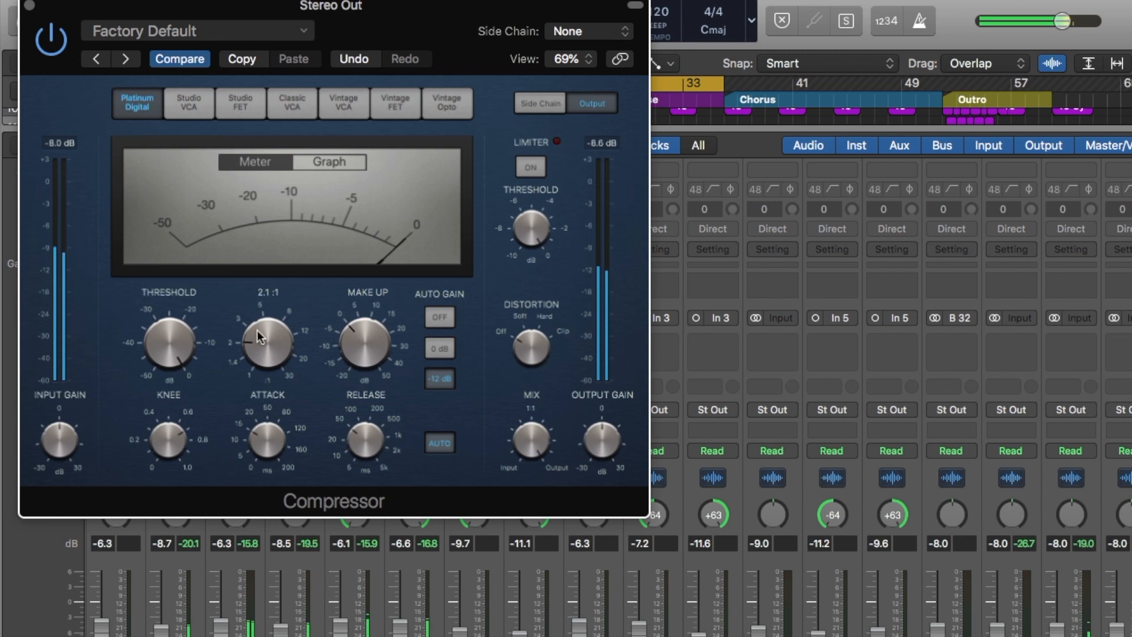
left_click_drag(263, 331, 257, 355)
left_click(264, 445)
left_click_drag(262, 440, 263, 451)
left_click_drag(366, 447, 365, 414)
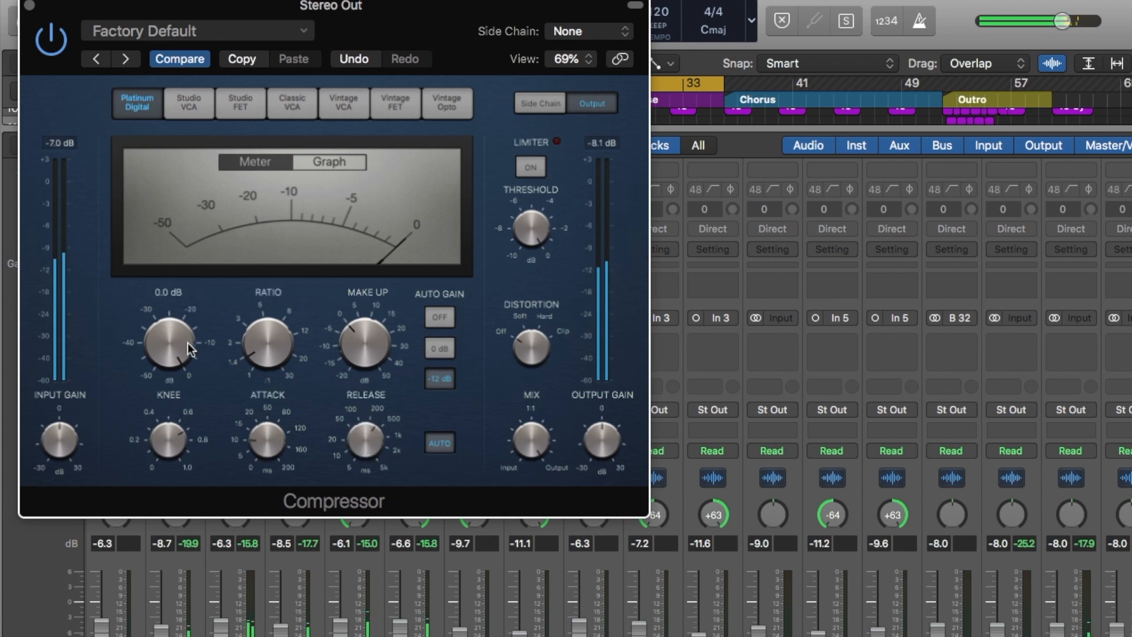
Set the compressor's threshold to -11.0 dB and compare the mix with the compressor bypassed and active.
mouse_move(184, 346)
left_mouse_down()
mouse_move(184, 356)
mouse_move(251, 351)
mouse_move(250, 336)
mouse_move(177, 331)
mouse_move(178, 352)
left_mouse_up()
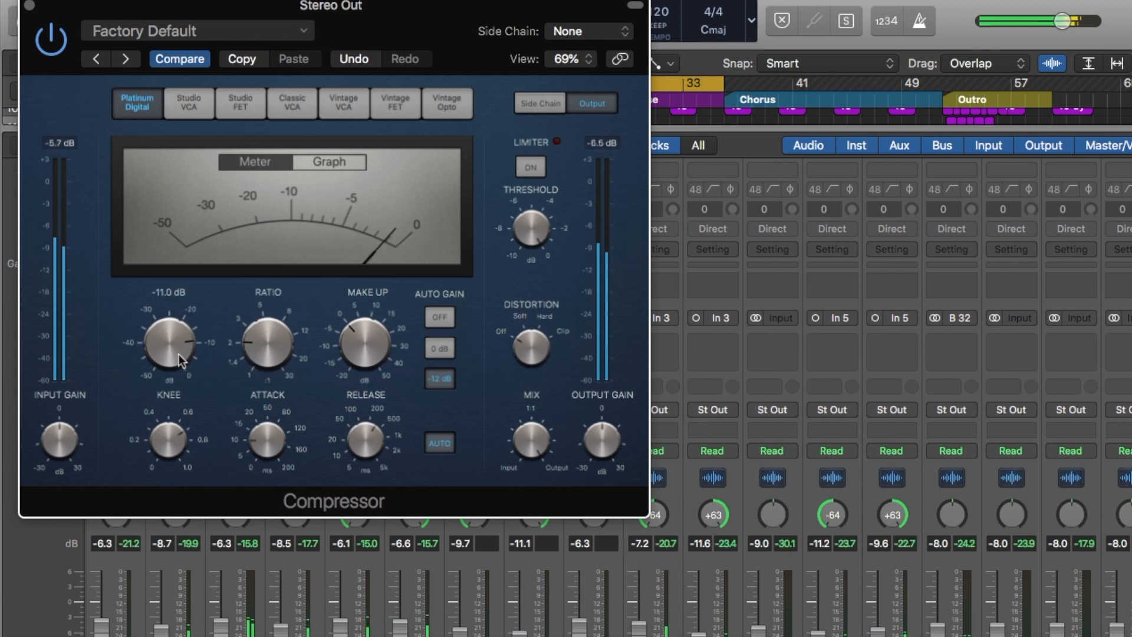
left_click(284, 439)
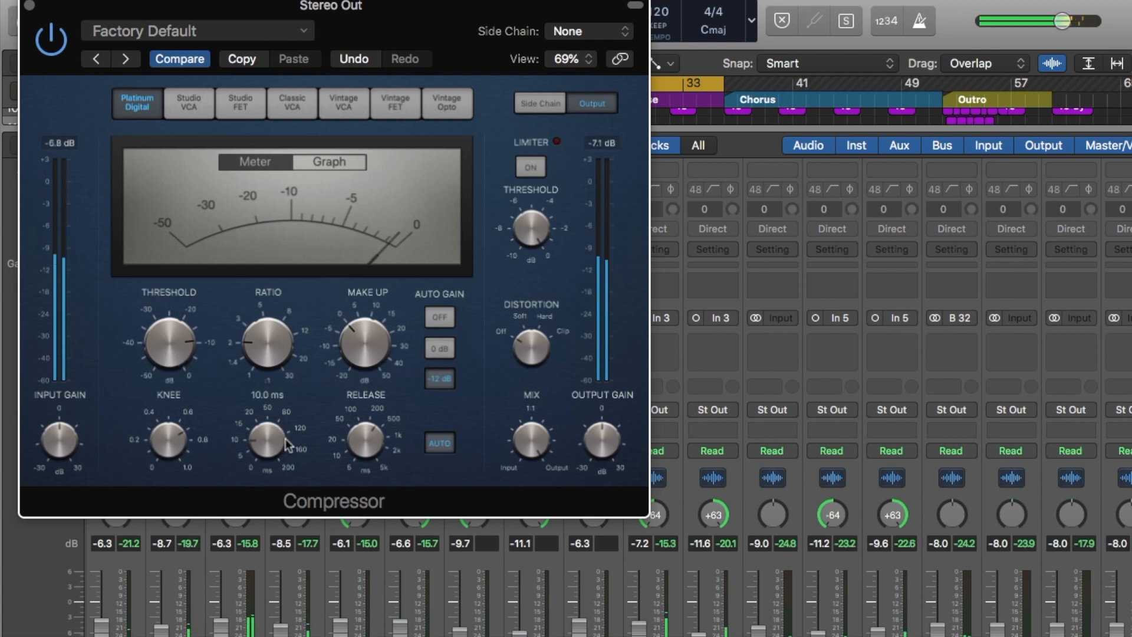
left_click(52, 51)
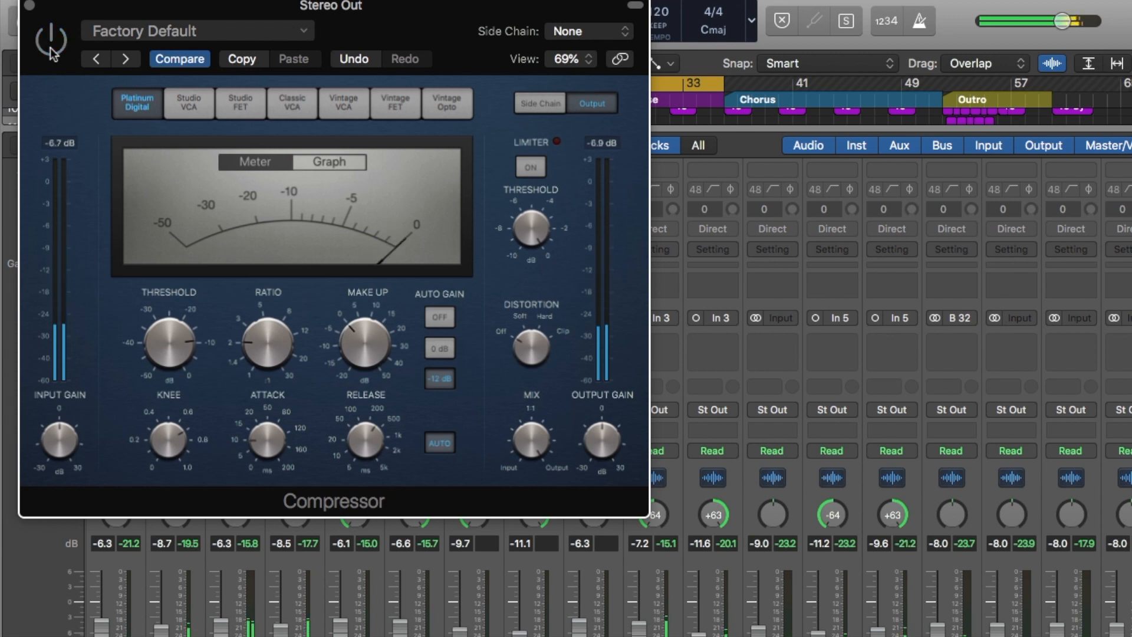
left_click(52, 50)
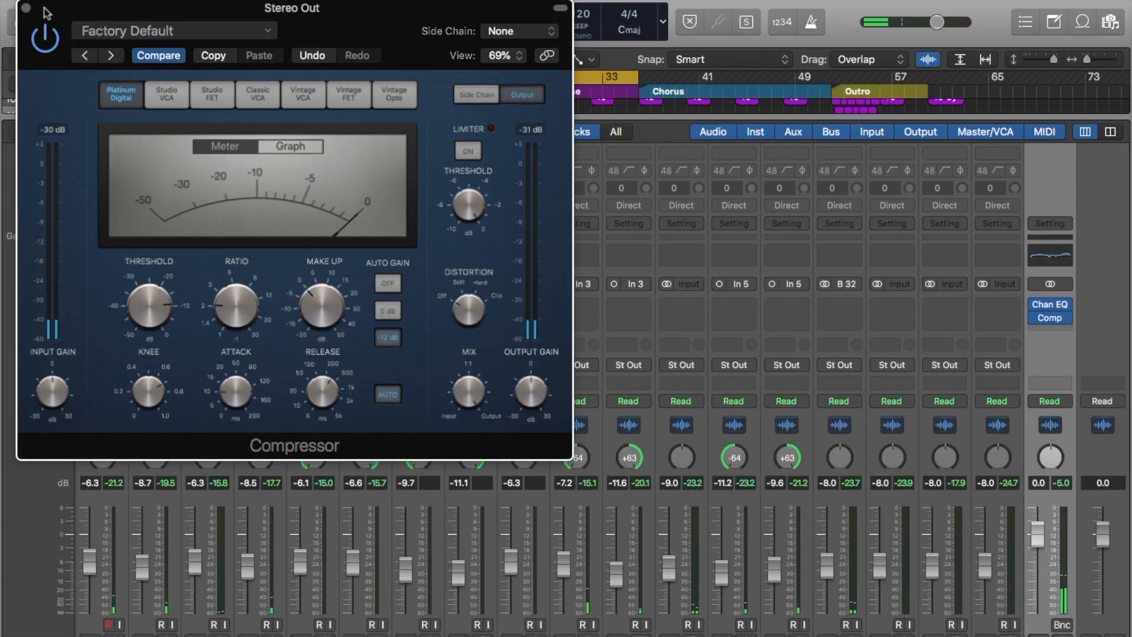
View the Channel EQ beside the Compressor, with the Compressor window scaled to 59%, and close the EQ window.
left_click(1051, 308)
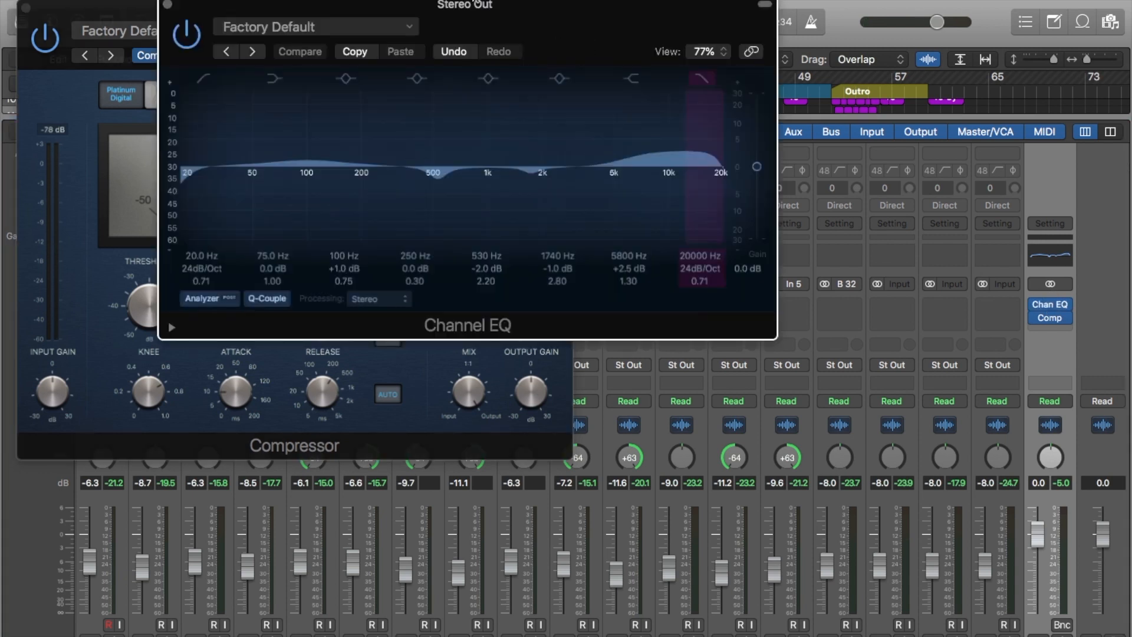
left_click_drag(482, 6, 849, 6)
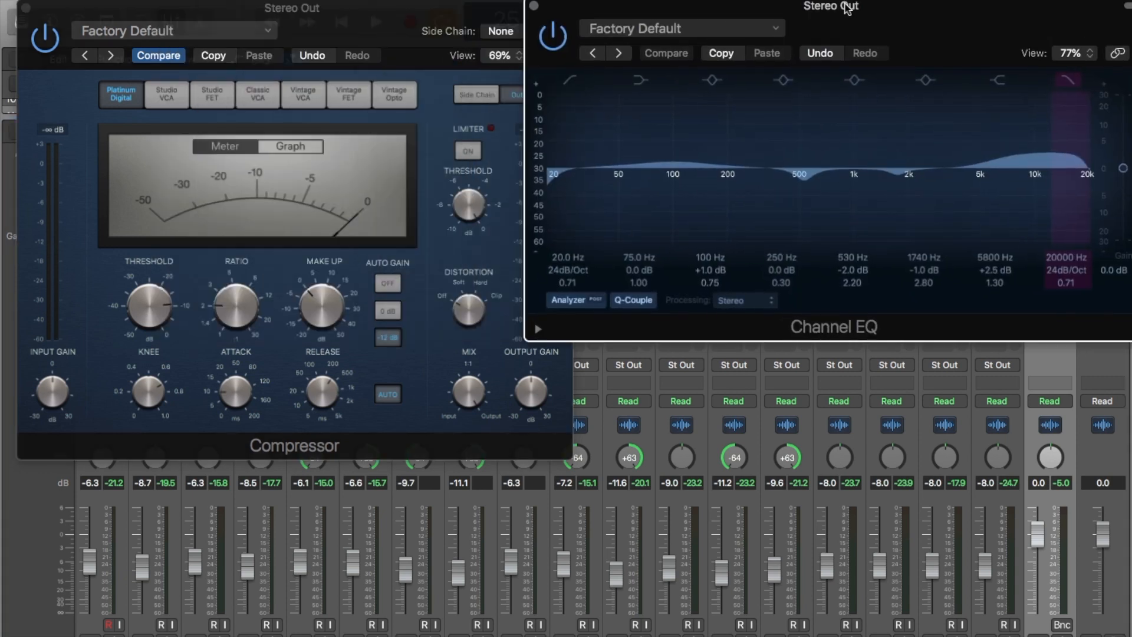
left_click_drag(567, 459, 494, 409)
left_click_drag(740, 10, 715, 13)
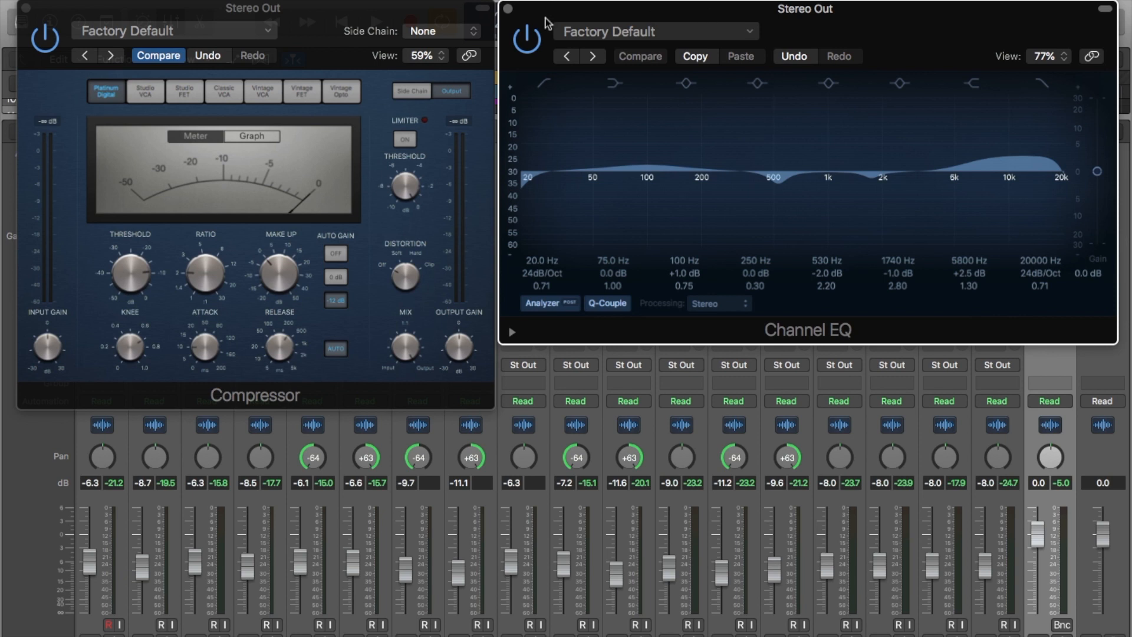
left_click(508, 9)
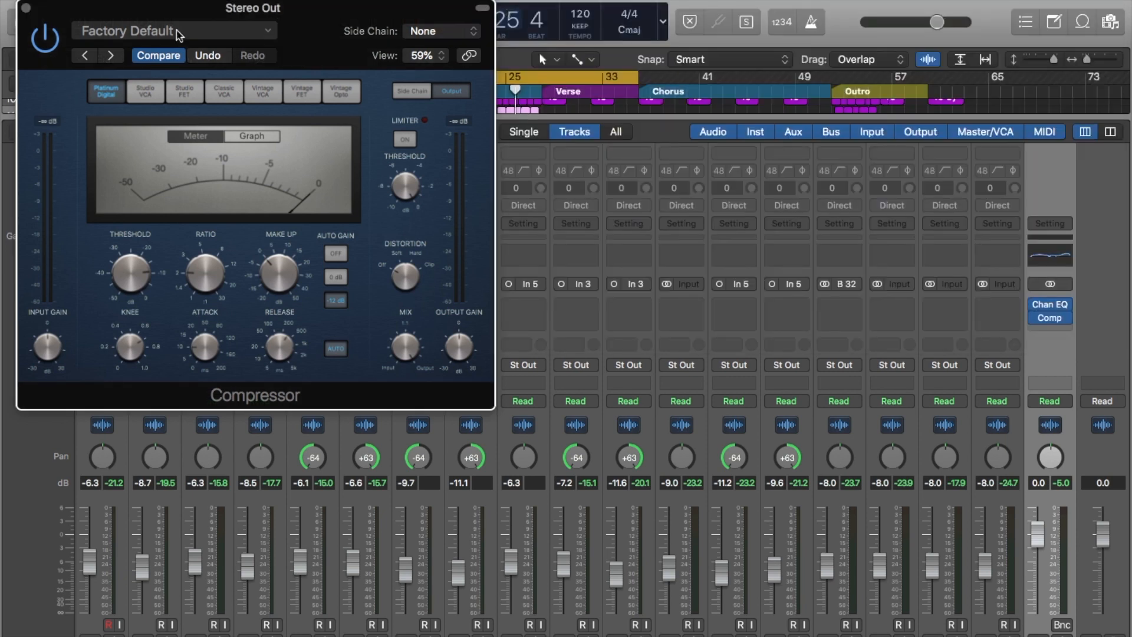
Close the Compressor window and insert a Phat FX plug-in after the Compressor on the Stereo Out channel.
left_click(26, 7)
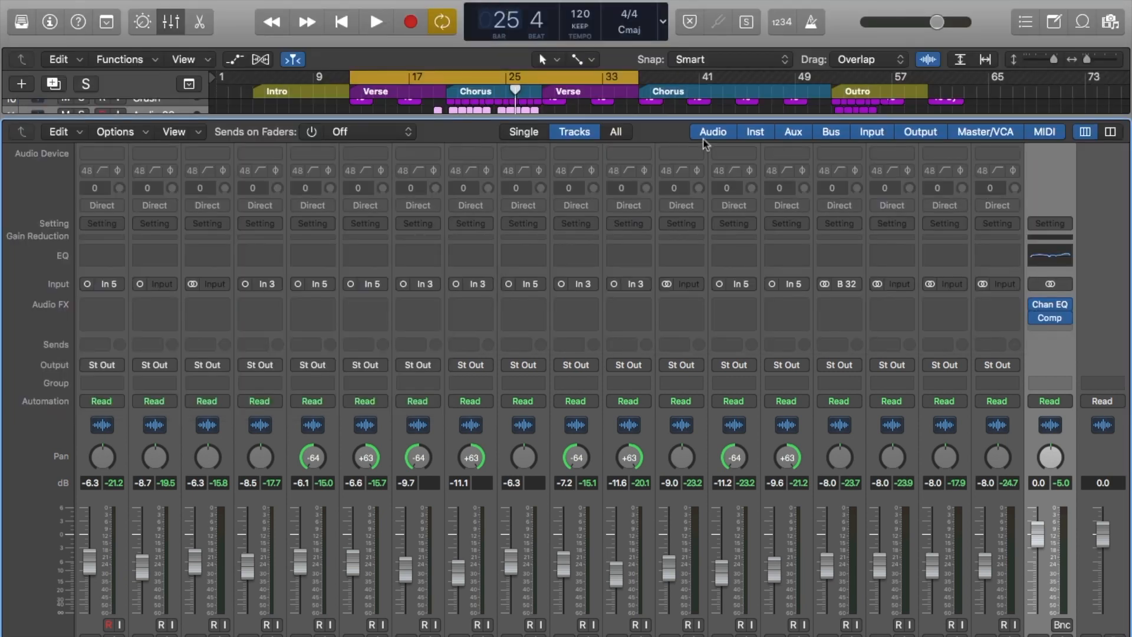
left_click(1056, 332)
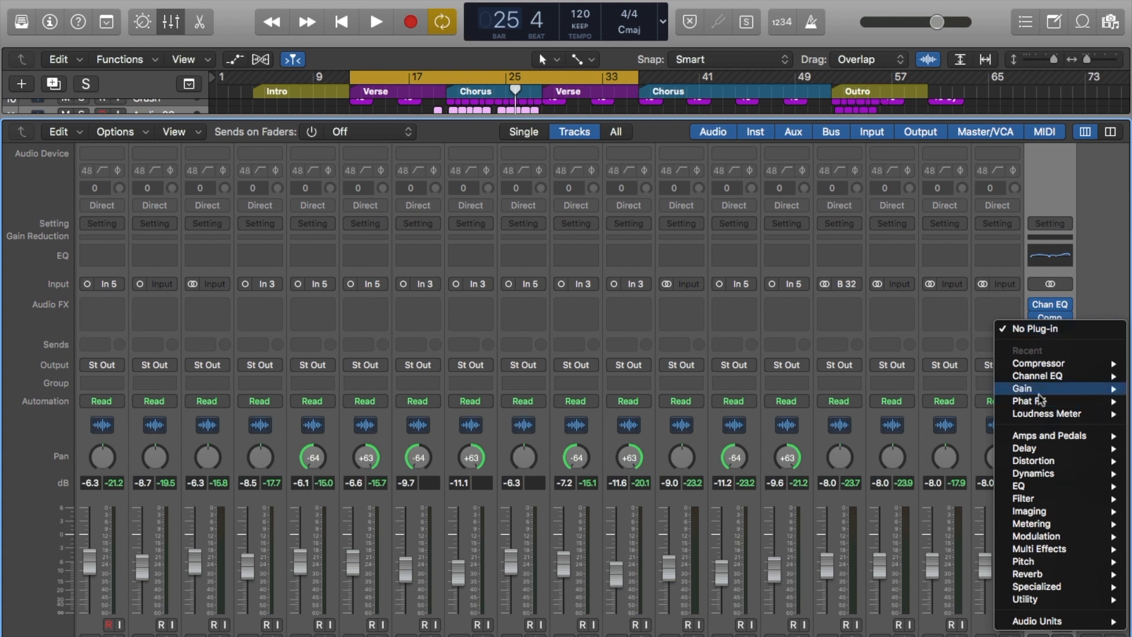
mouse_move(1039, 401)
left_click(970, 402)
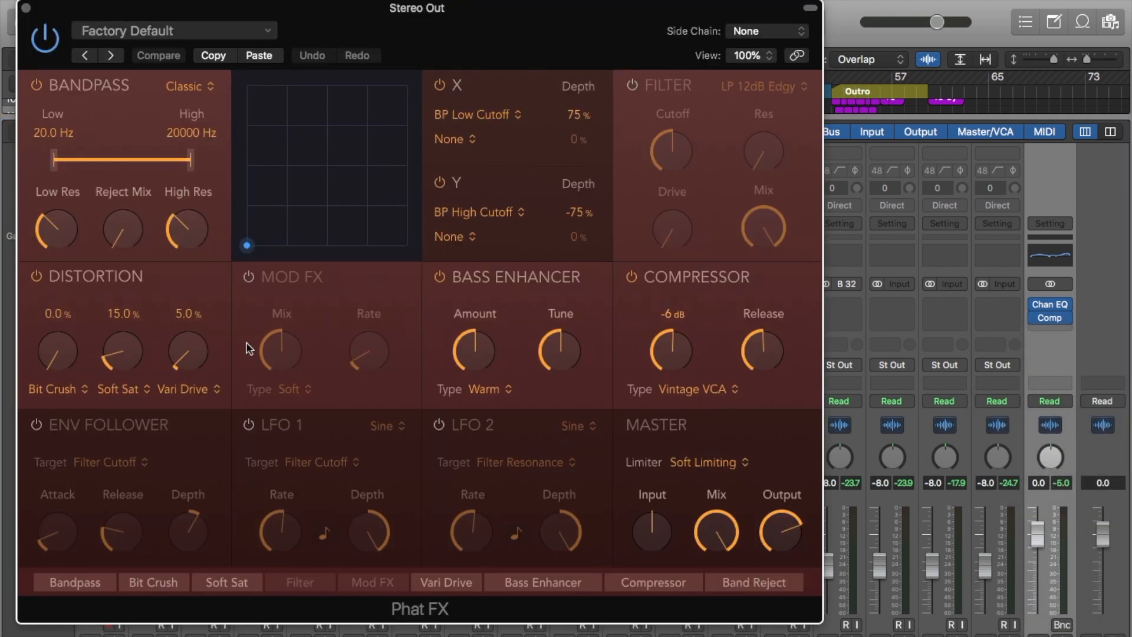
Set Phat FX's Soft Sat and Vari Drive distortion amounts to 0.0% and switch off its Bandpass section.
left_click_drag(117, 353, 117, 381)
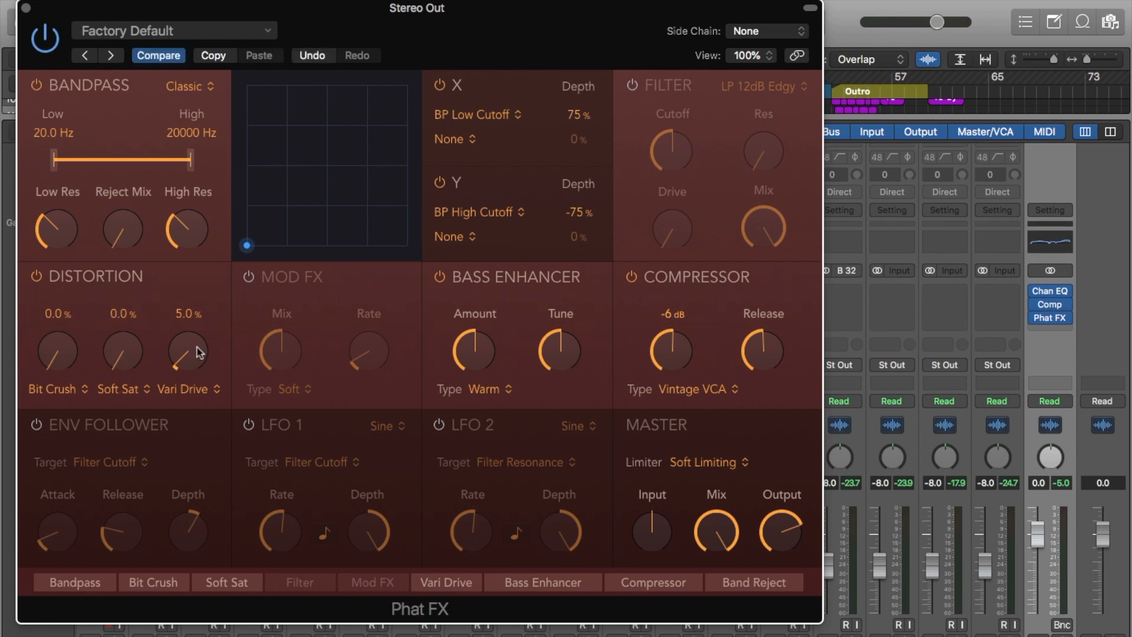
left_click_drag(185, 358, 186, 383)
left_click(37, 85)
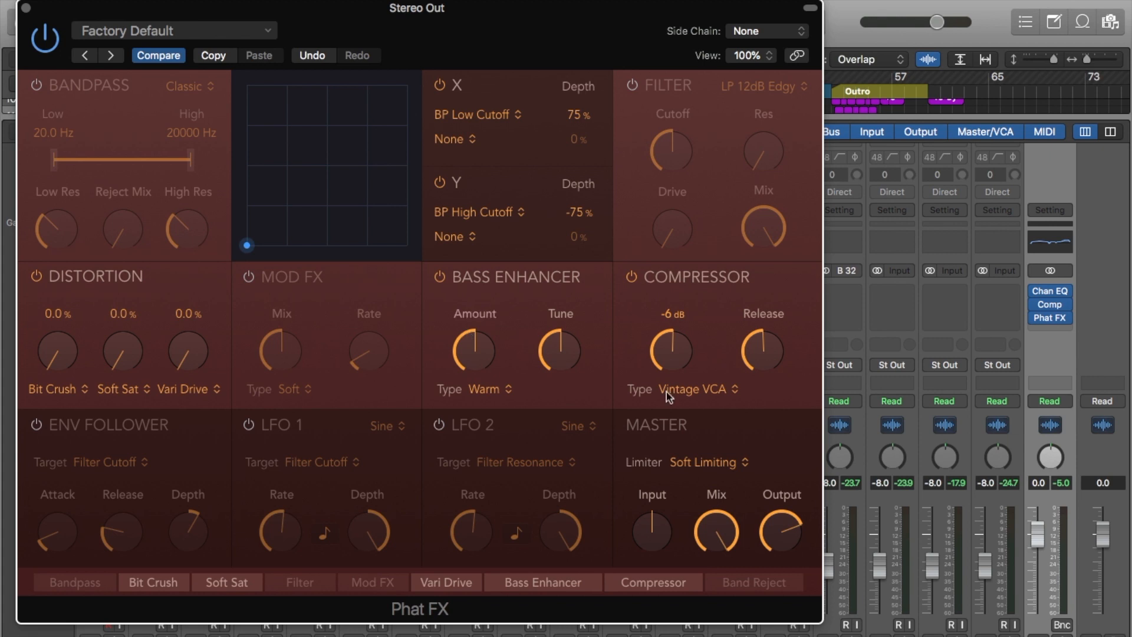
Raise Phat FX's master Output to maximum and switch off its Compressor, Bass Enhancer and both X and Y modulation sections.
left_click_drag(789, 529, 791, 375)
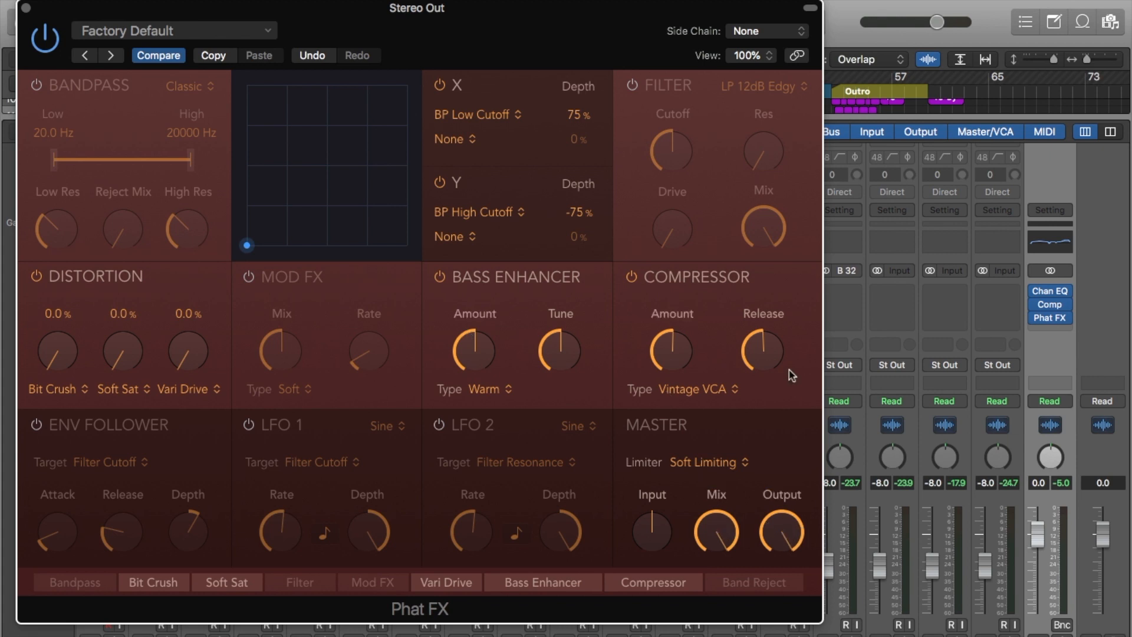
left_click(632, 277)
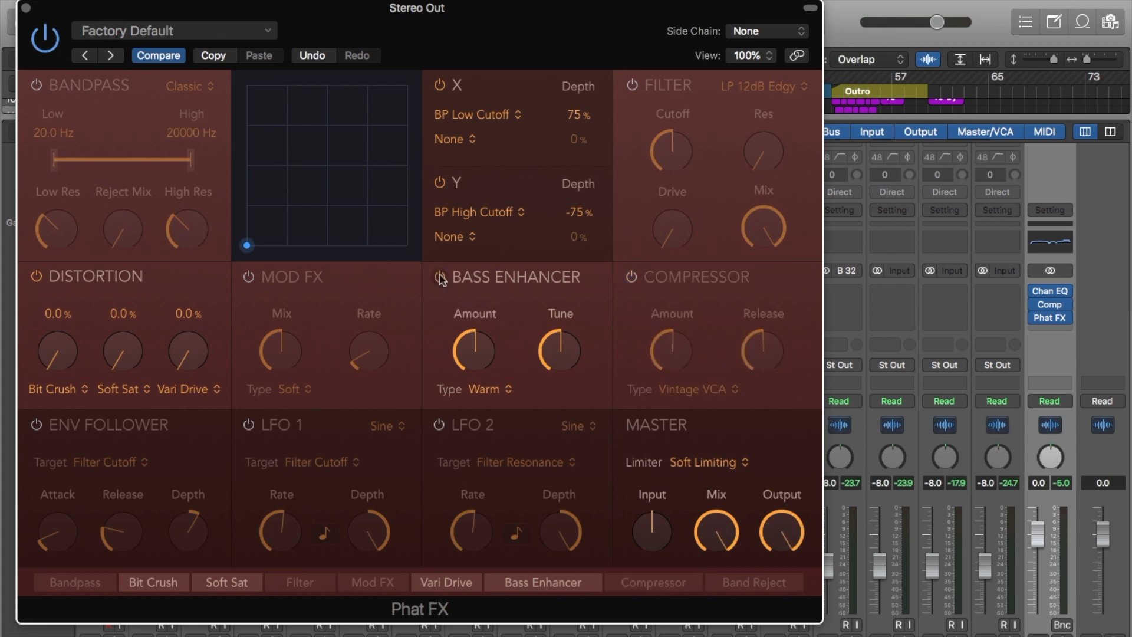
left_click(440, 277)
left_click(440, 184)
left_click(440, 85)
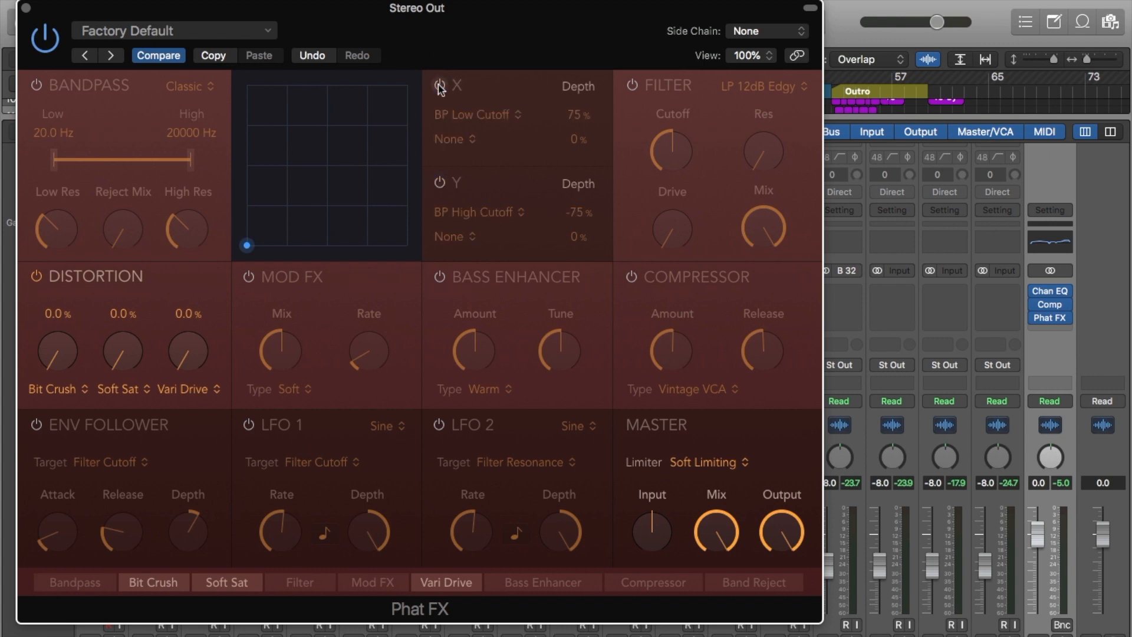
Set Phat FX's Soft Sat to 16.8% during playback and compare the mix with the plug-in bypassed and active.
left_click_drag(121, 353, 115, 318)
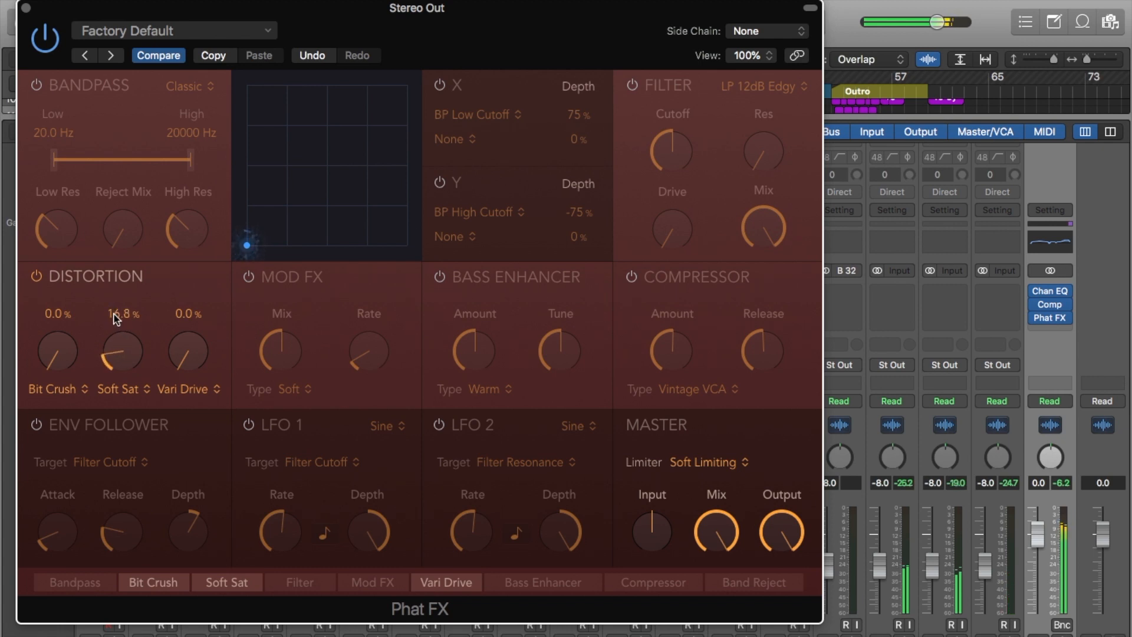
left_click(46, 42)
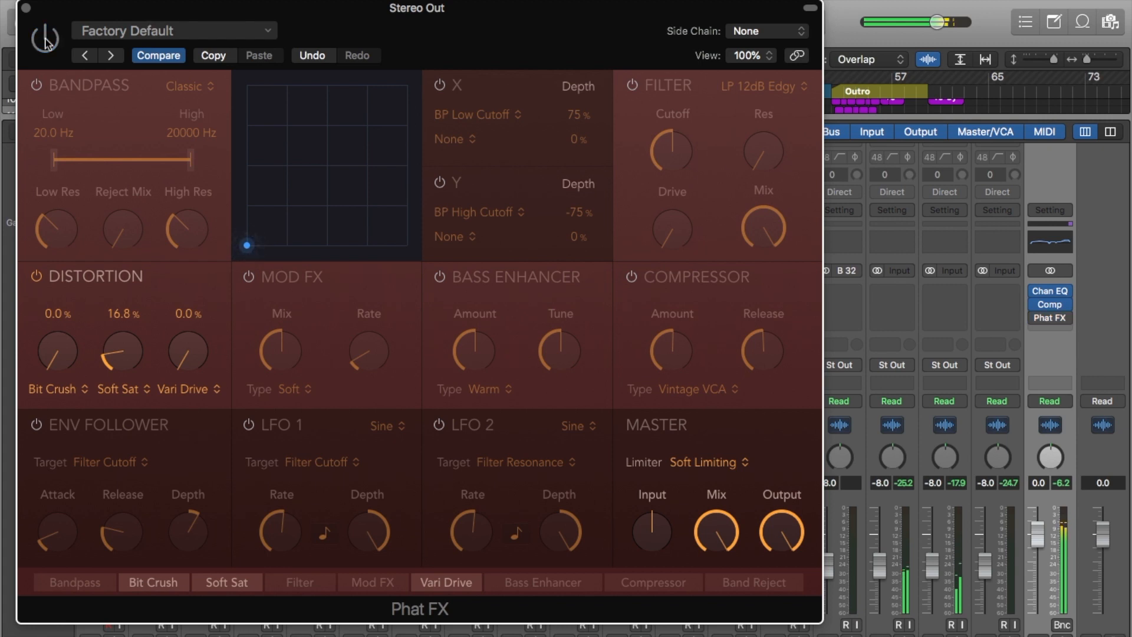
left_click(46, 41)
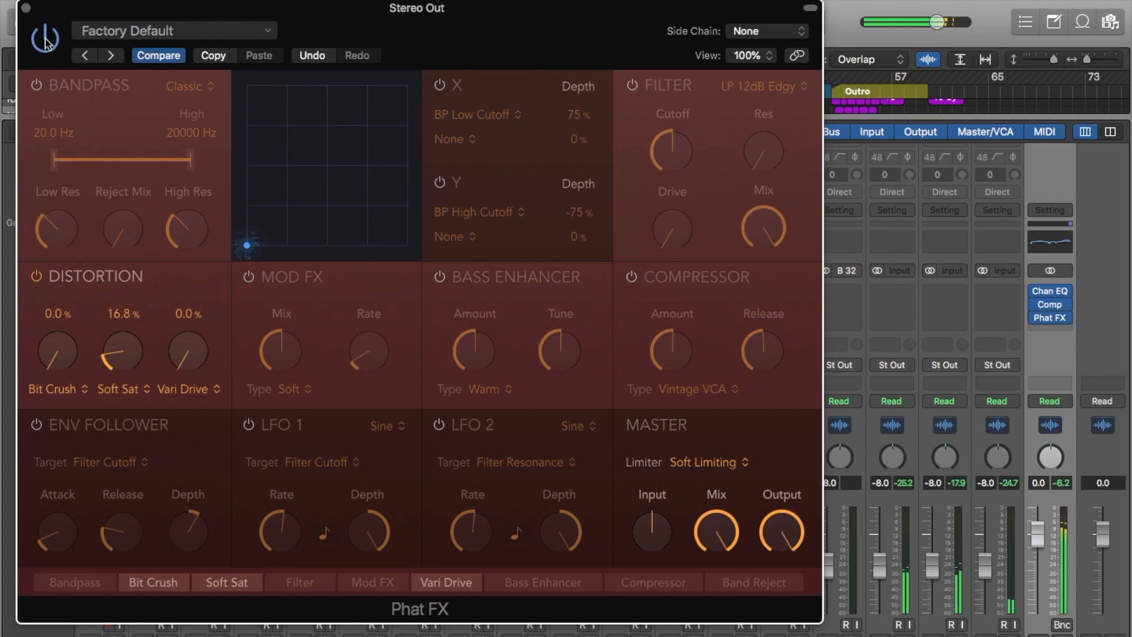
left_click(28, 9)
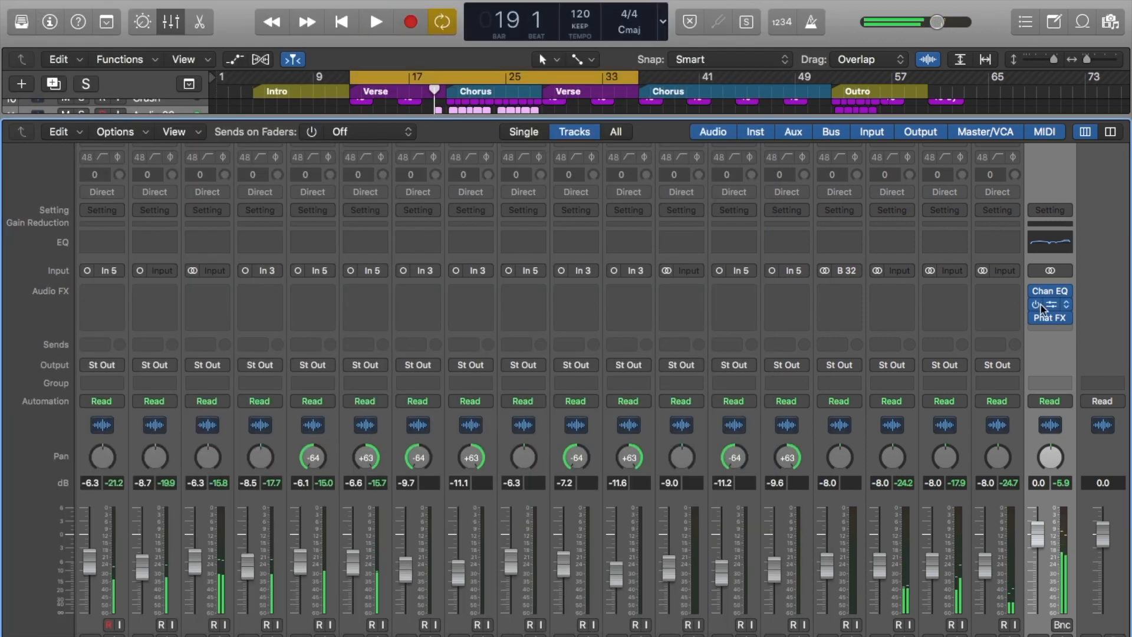
Bypass the Channel EQ, Compressor and Phat FX on the Stereo Out and play the song to compare it with them active.
mouse_move(1036, 298)
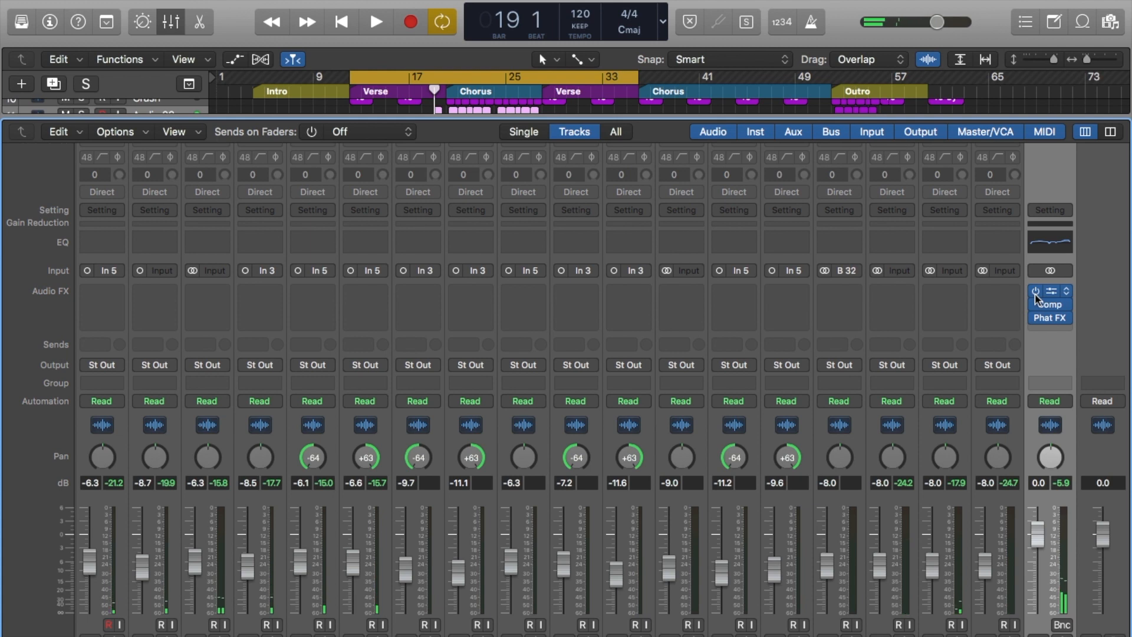
left_click(1036, 293)
mouse_move(1035, 308)
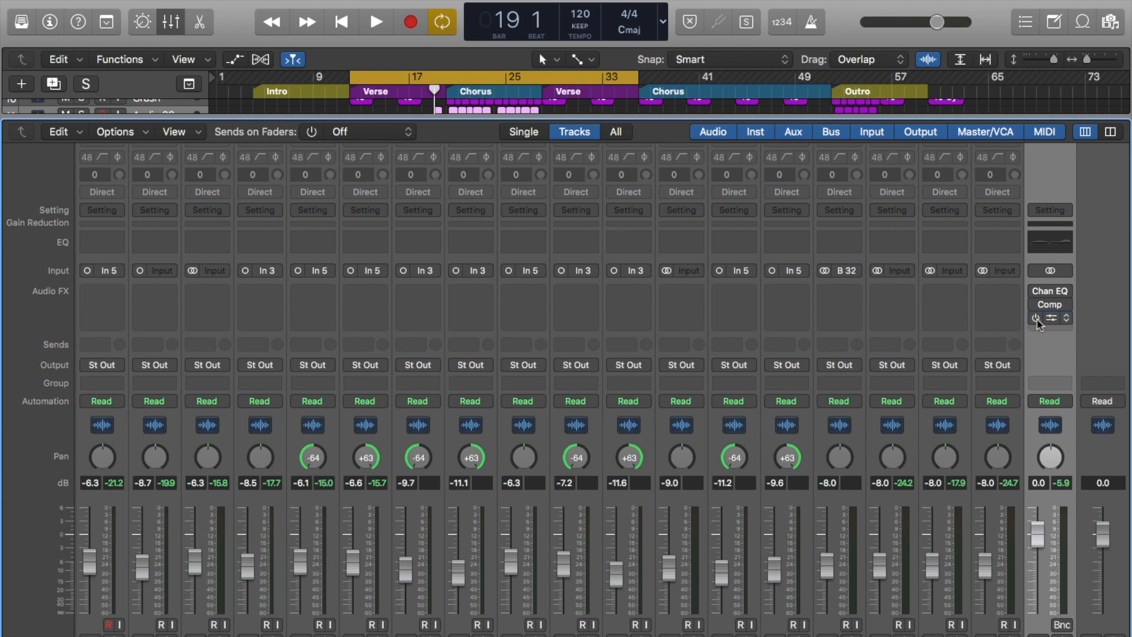
key("space")
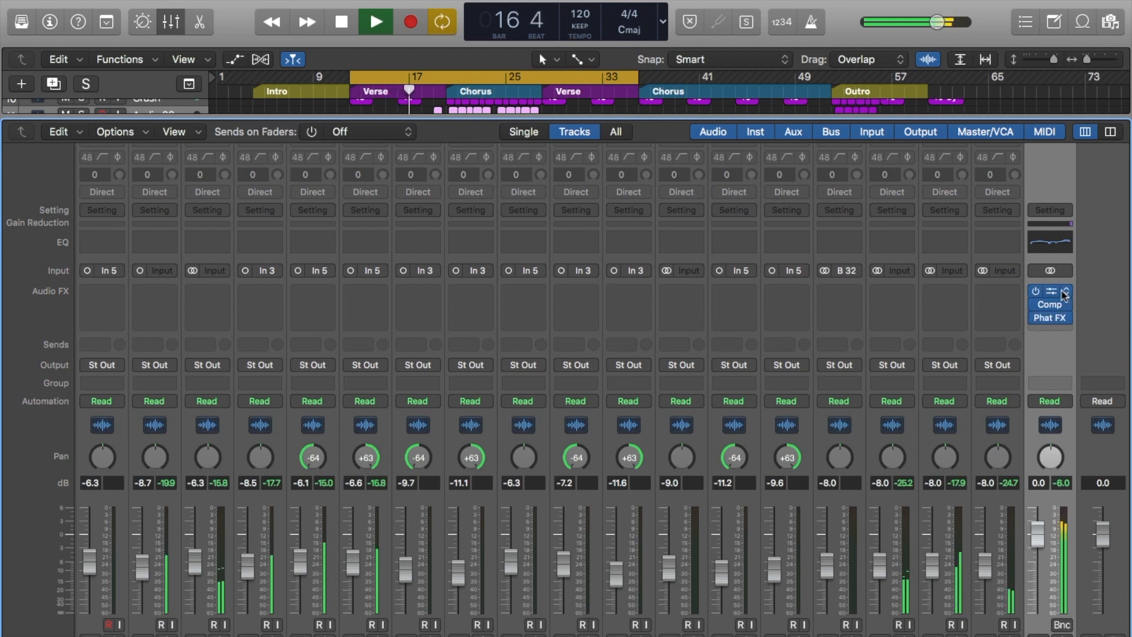
Set Phat FX's Soft Sat to 21.1% and compare the playing mix with the plug-in bypassed and active.
left_click(1052, 319)
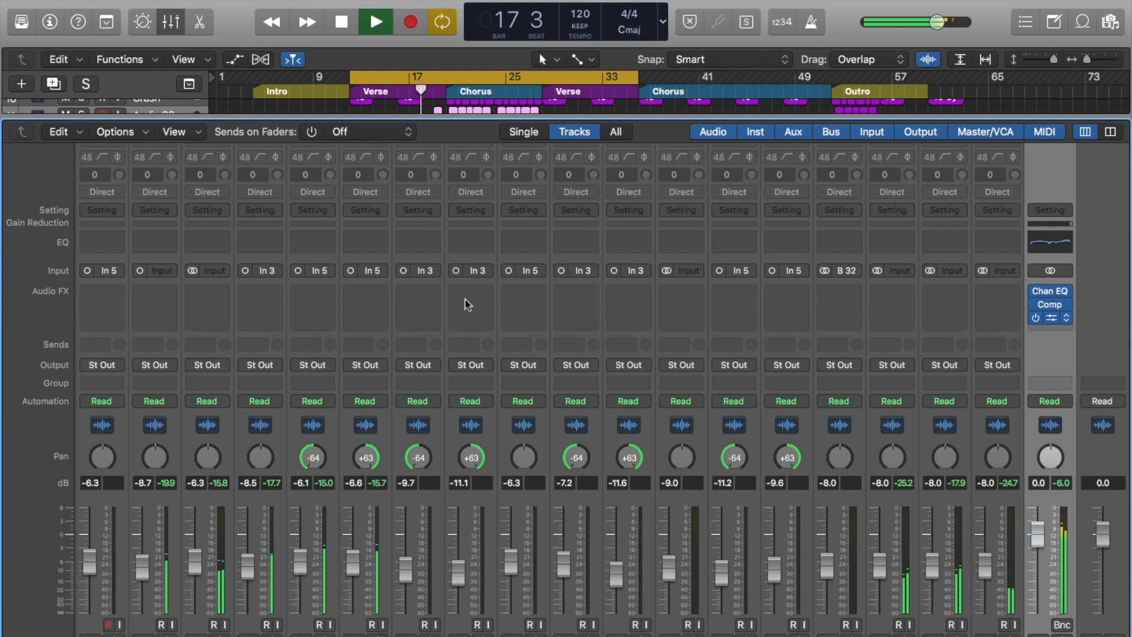
left_click_drag(126, 353, 126, 342)
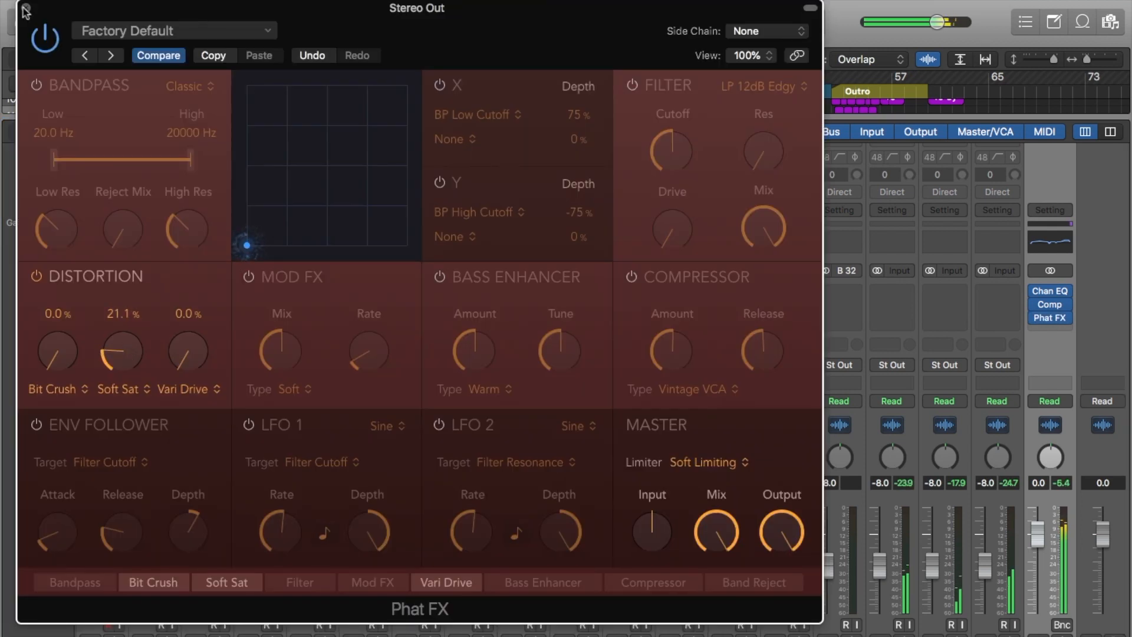
left_click(41, 37)
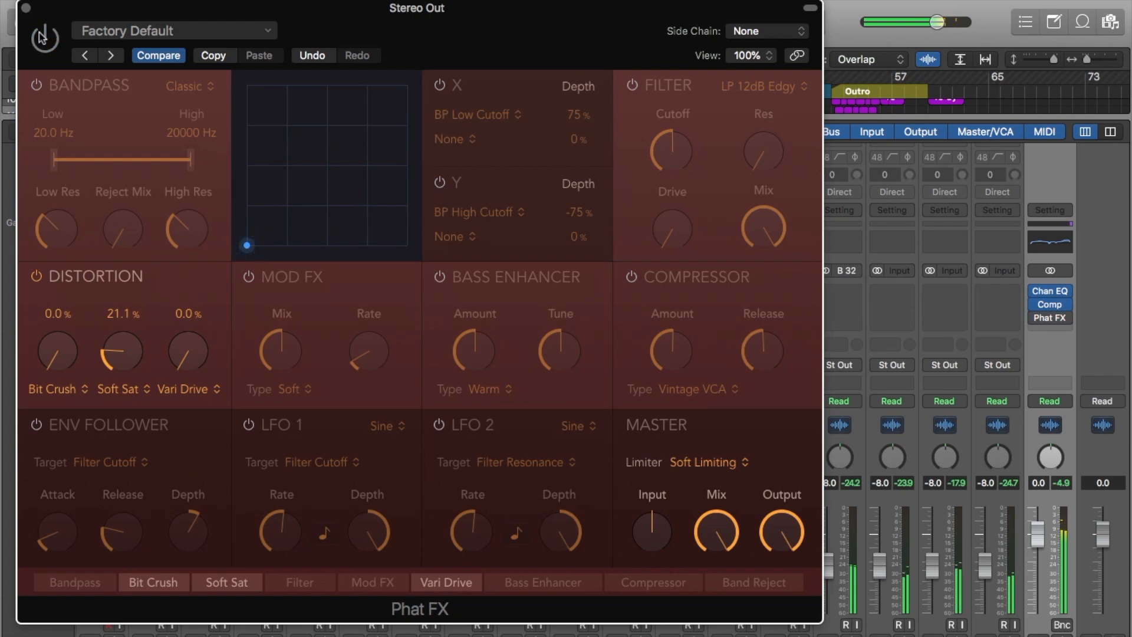
left_click(42, 43)
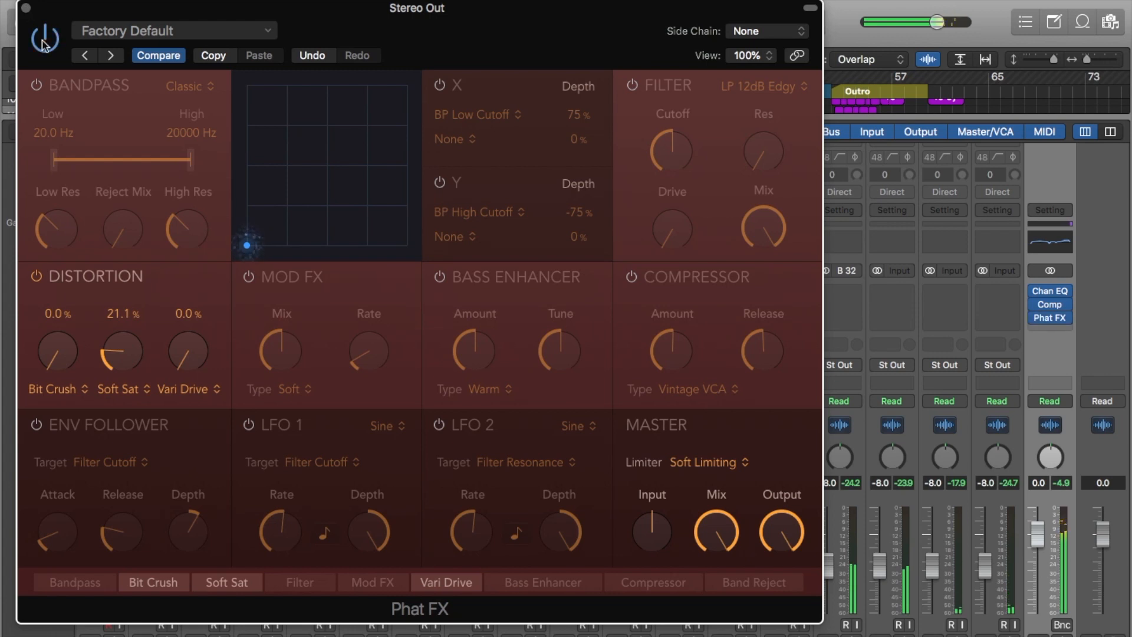
left_click(26, 8)
Listen to the mix with all three Stereo Out plug-ins bypassed, then stop playback and re-enable them.
mouse_move(1038, 321)
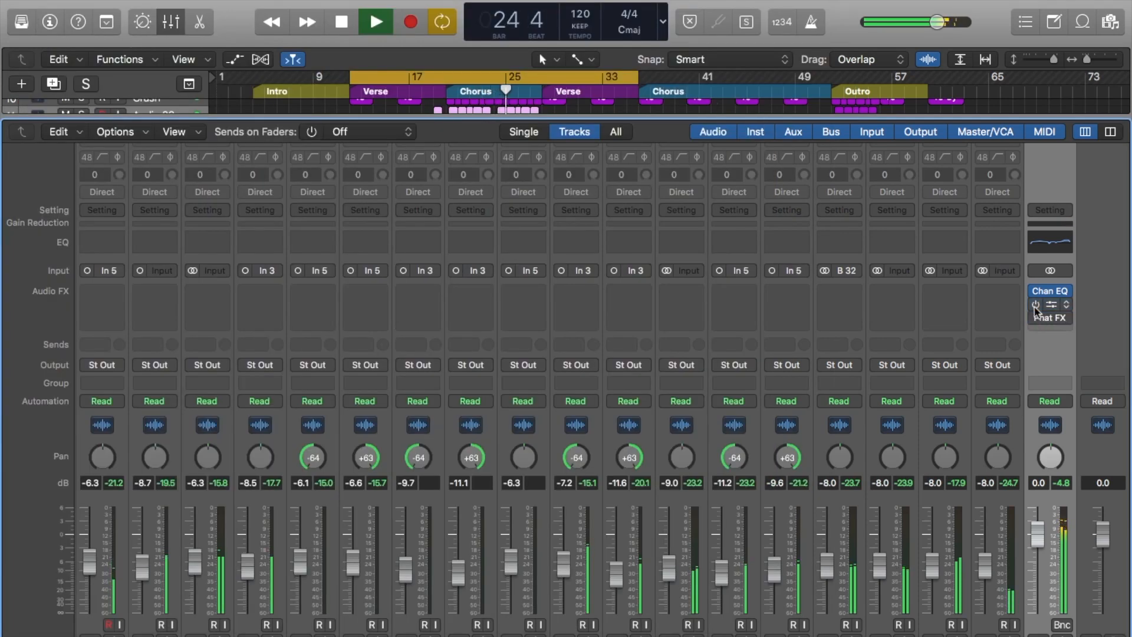
left_click(1035, 291)
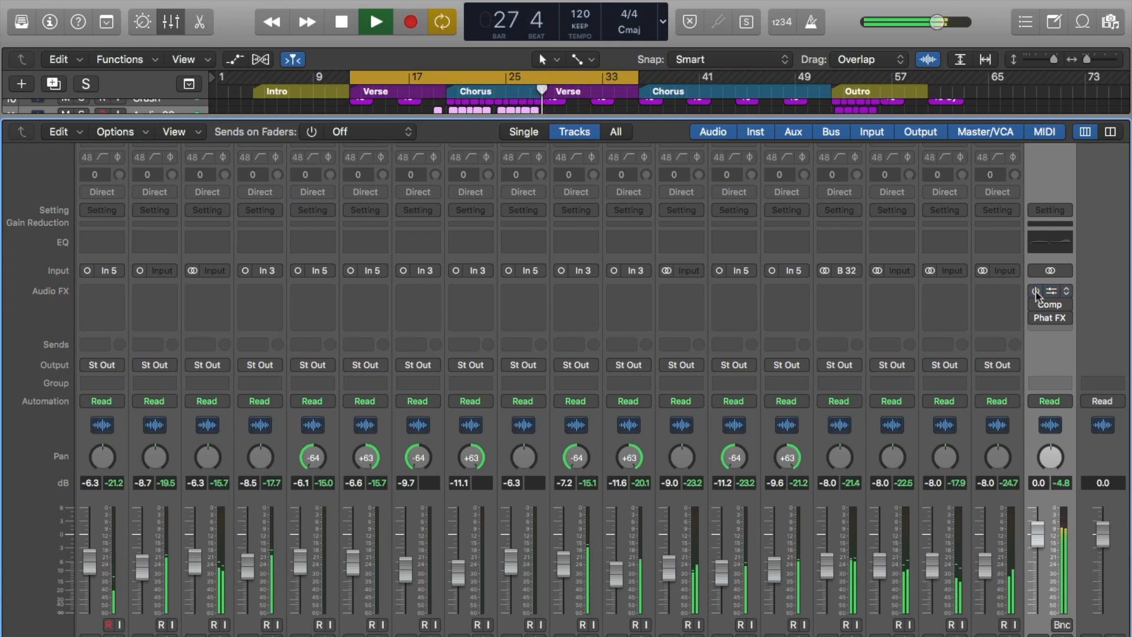
key("space")
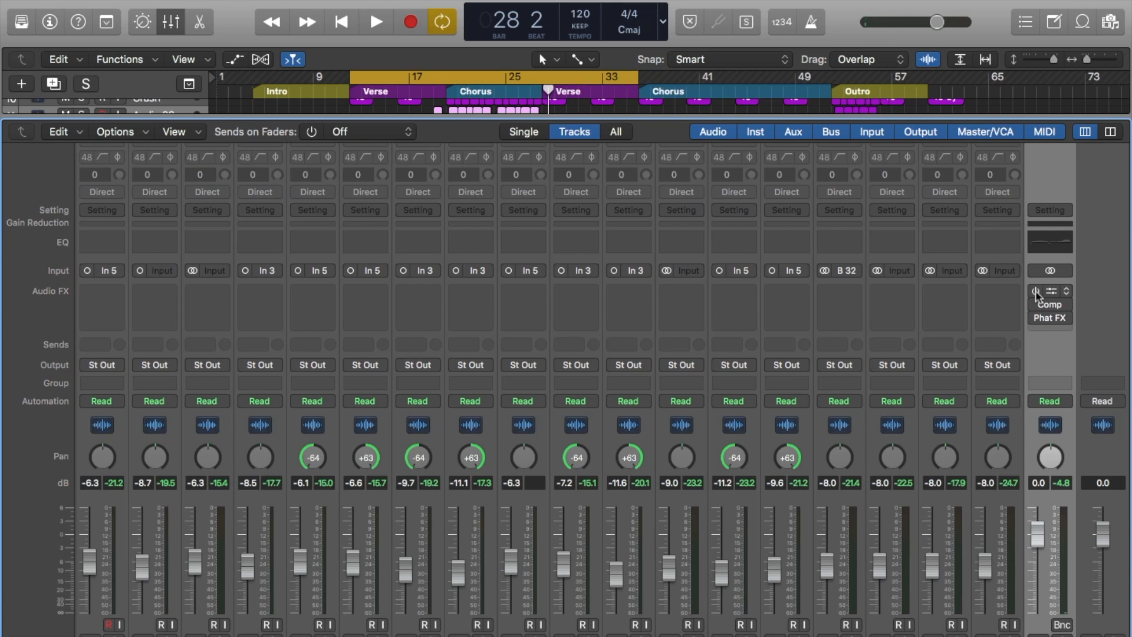
left_click(1036, 291)
left_click(1036, 304)
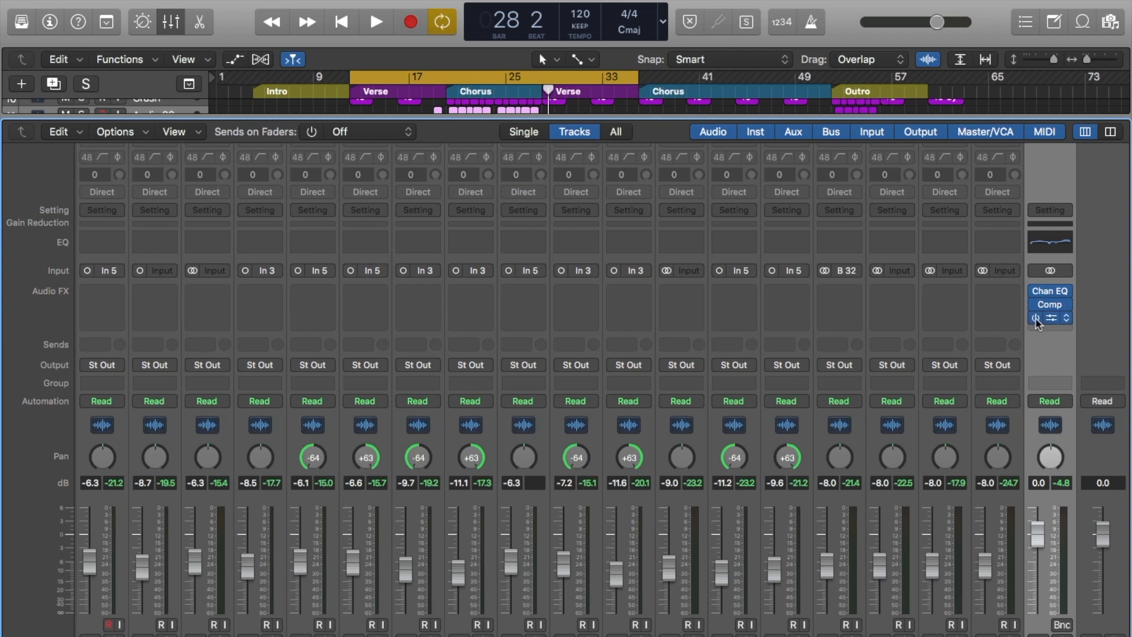
left_click(1036, 318)
Review the settings of the Stereo Out's Channel EQ, Compressor and Phat FX, closing each plug-in window.
left_click(1053, 292)
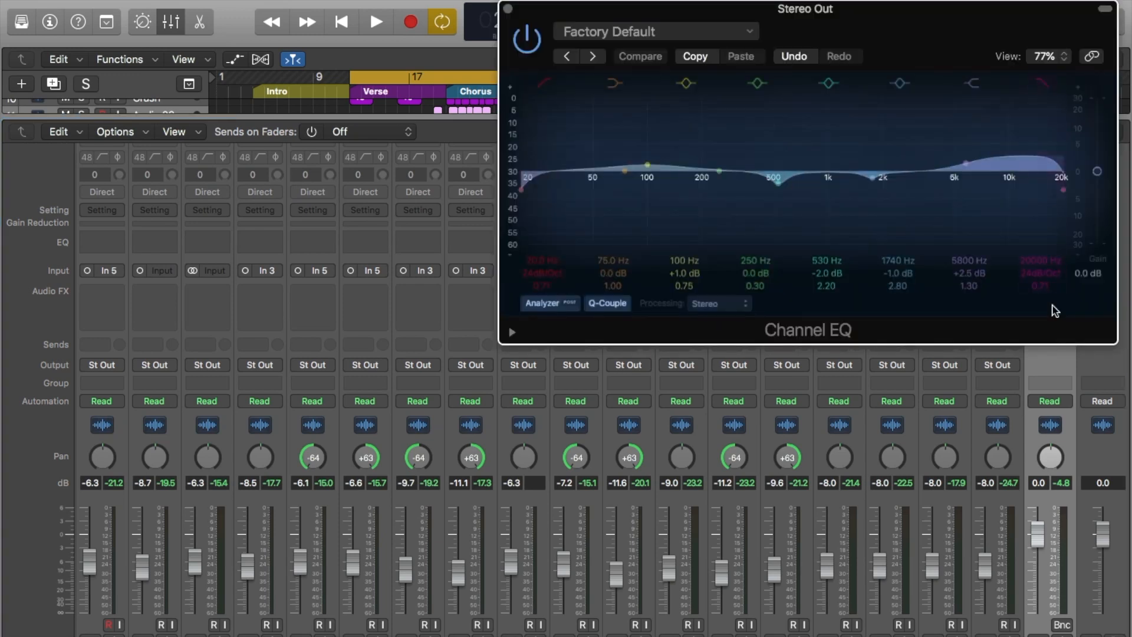
left_click_drag(946, 8, 520, 41)
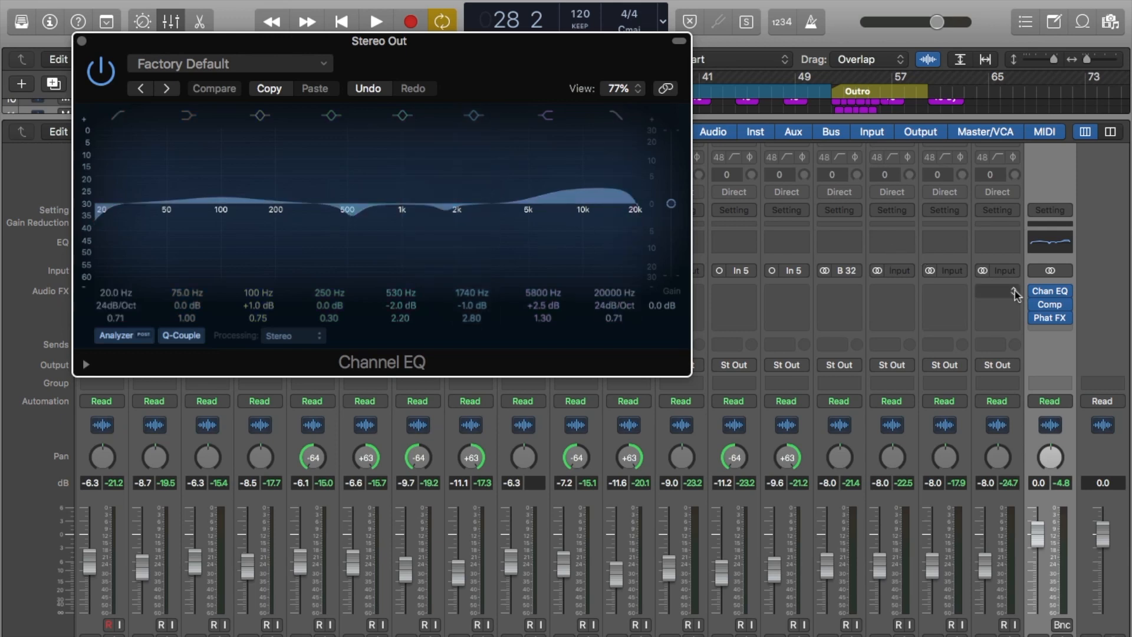
left_click(1054, 307)
left_click(1055, 311)
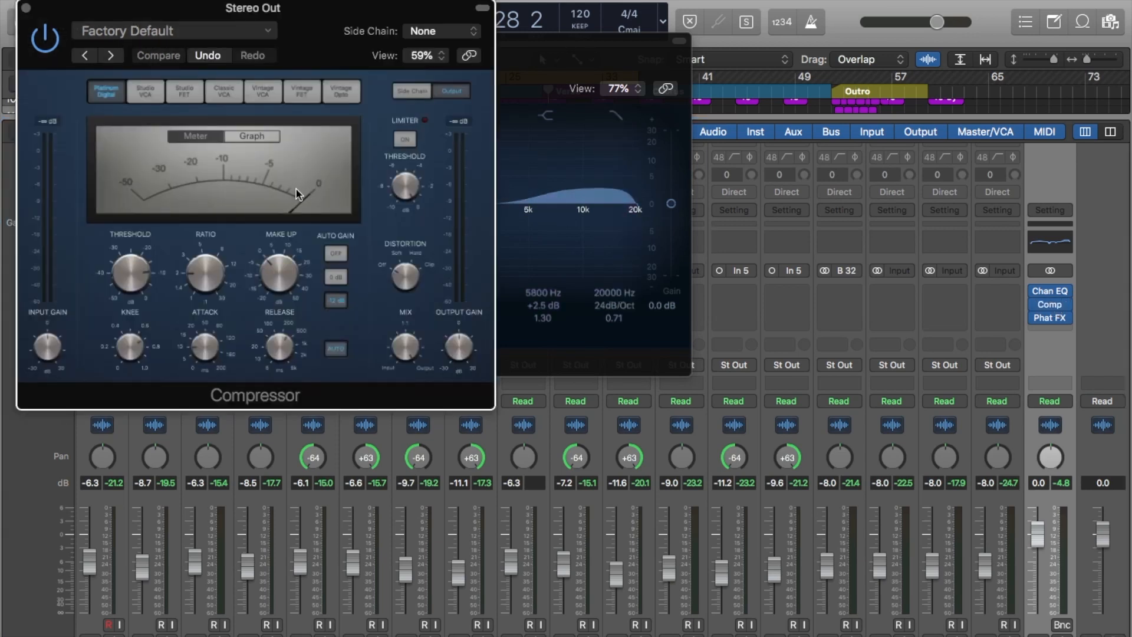
left_click(26, 8)
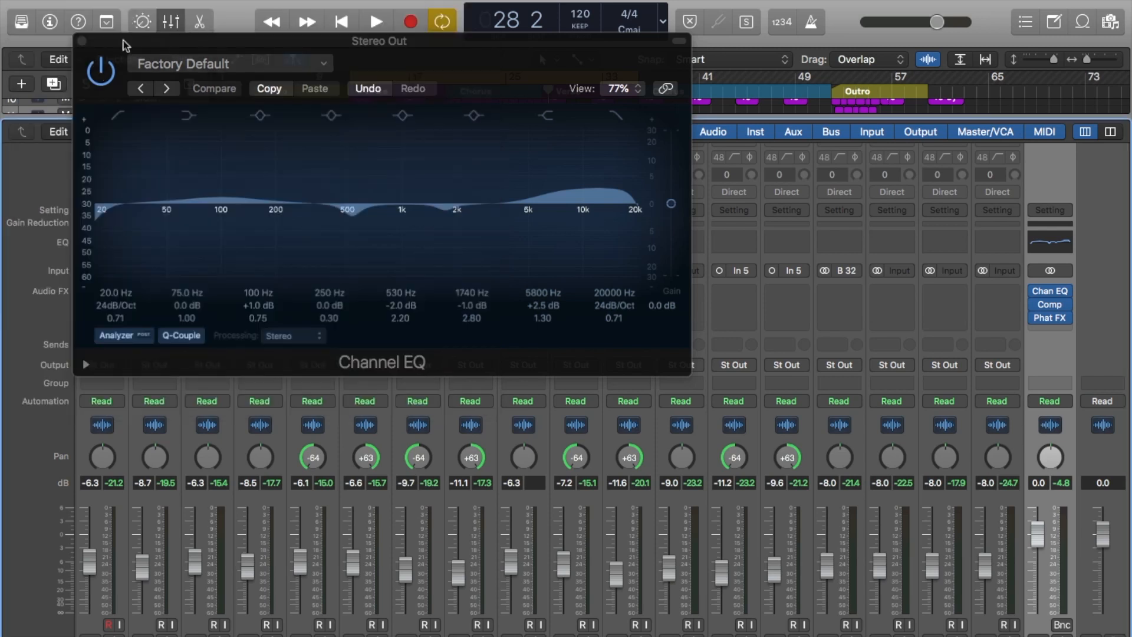
left_click(84, 41)
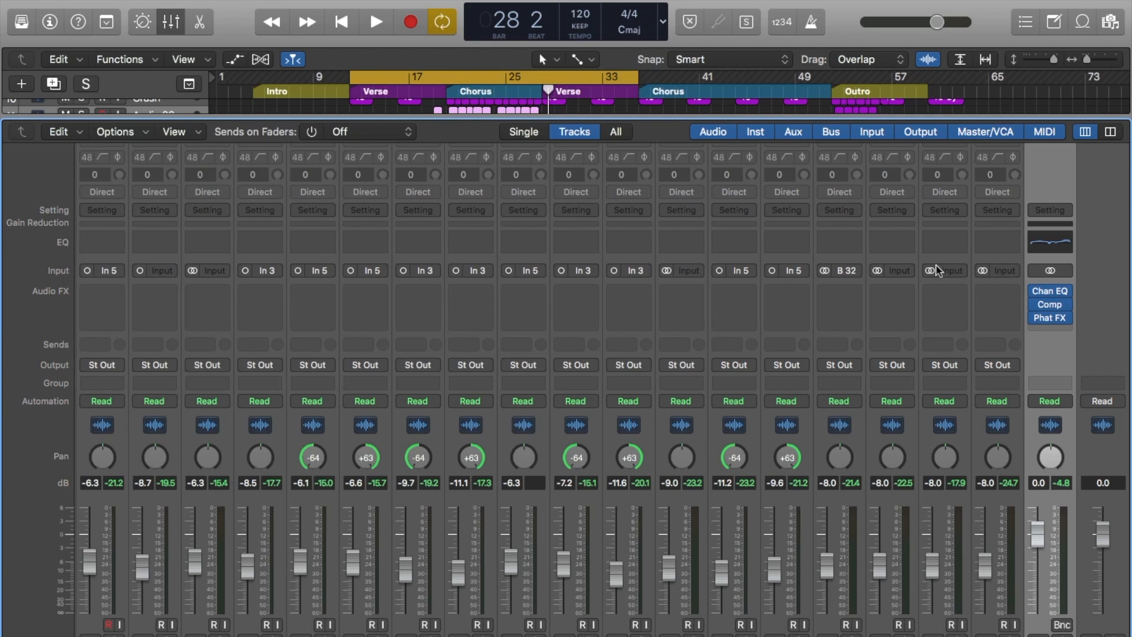
left_click(1049, 318)
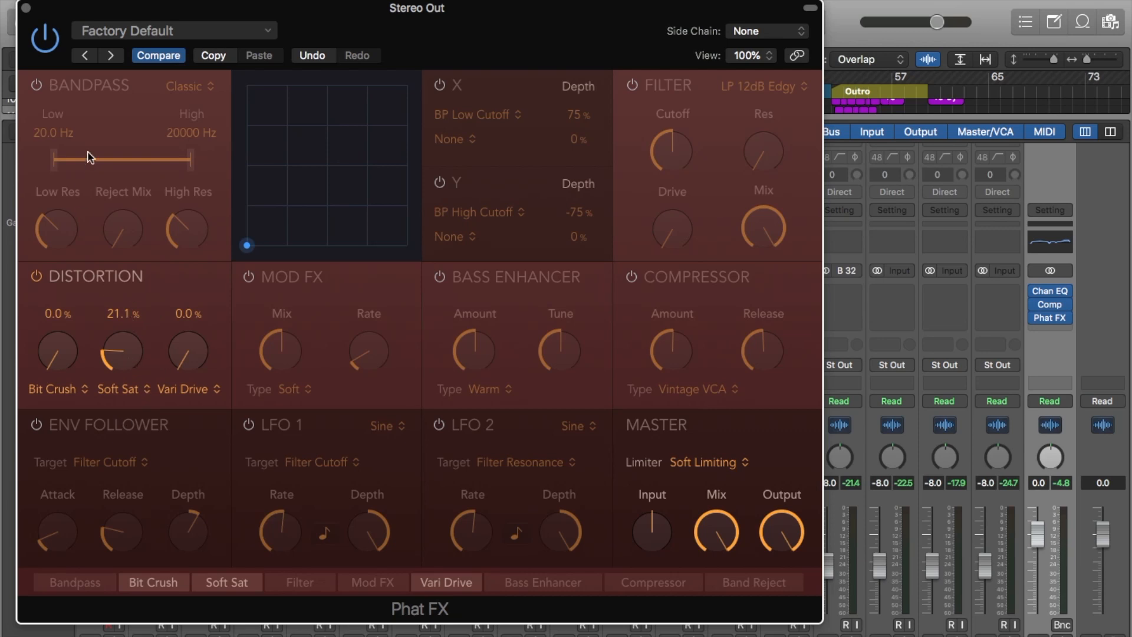
left_click(26, 8)
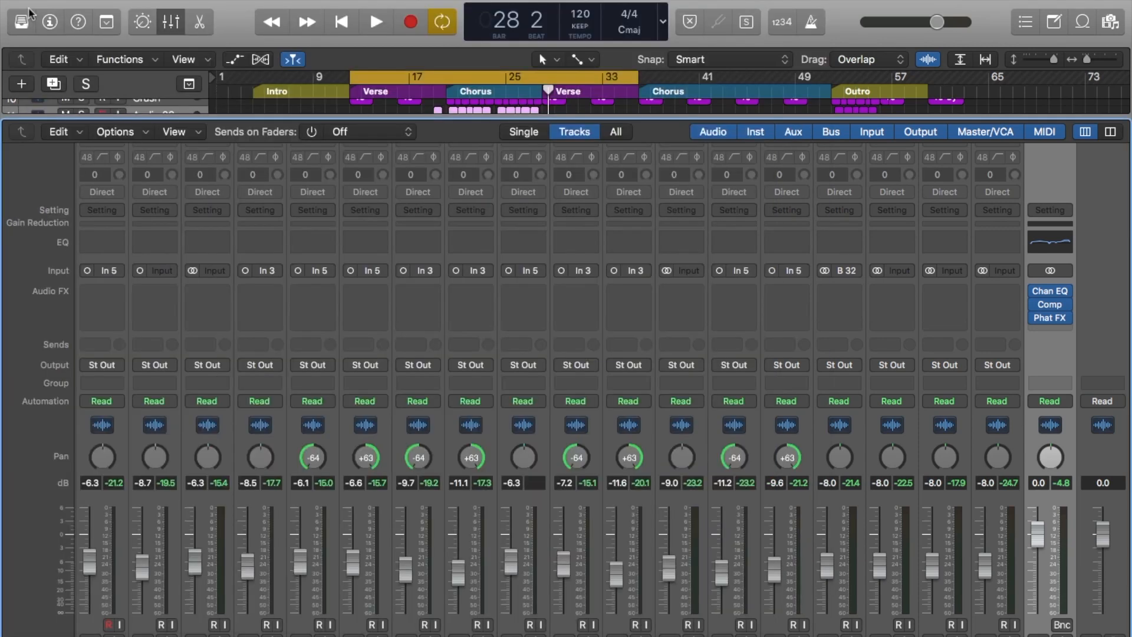